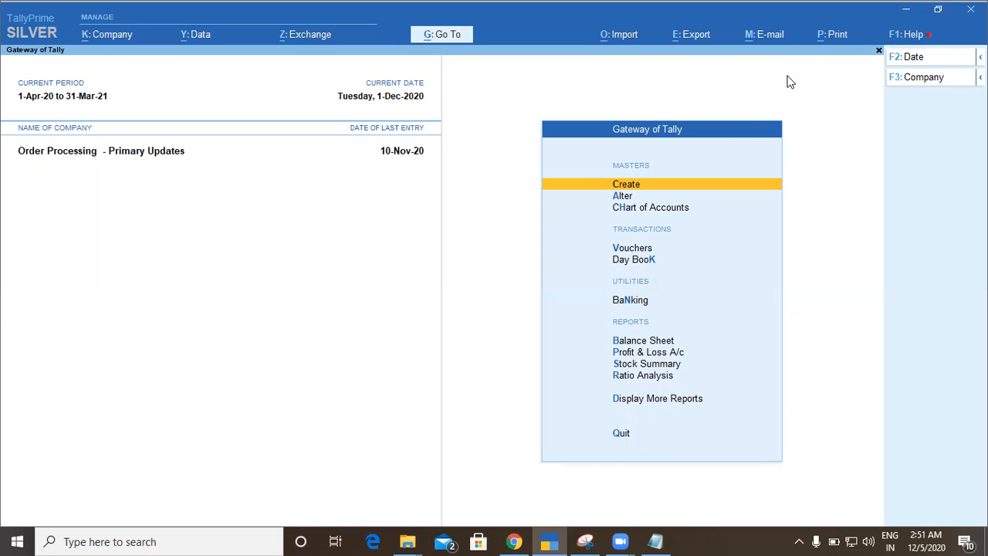
# Switch to the Notepad outline and review its order processing, purchase, sales and reporting topics, returning to TallyPrime
pyautogui.click(653, 541)
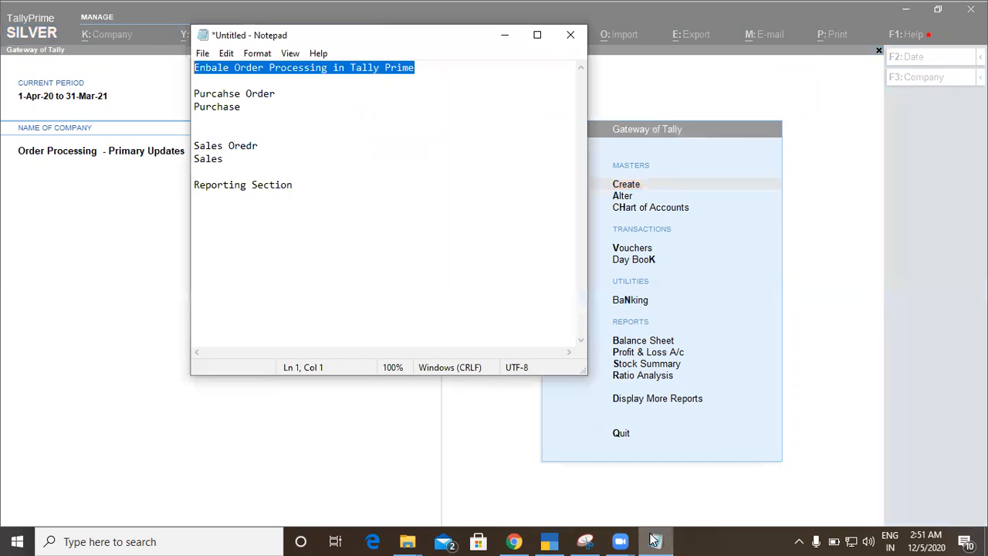
pyautogui.click(314, 100)
pyautogui.moveTo(301, 95); pyautogui.dragTo(194, 93)
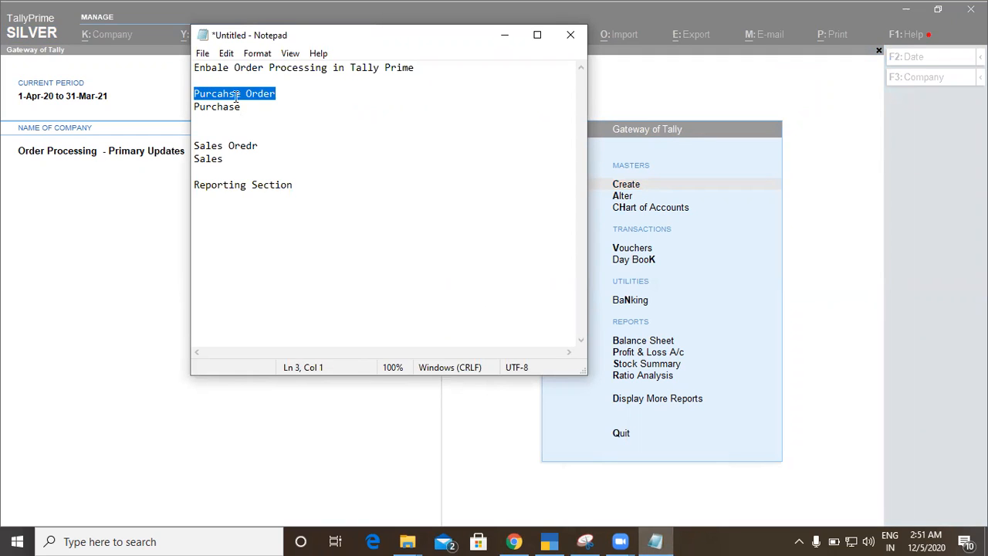
pyautogui.moveTo(248, 108); pyautogui.dragTo(195, 108)
pyautogui.moveTo(260, 145); pyautogui.dragTo(195, 162)
pyautogui.click(231, 160)
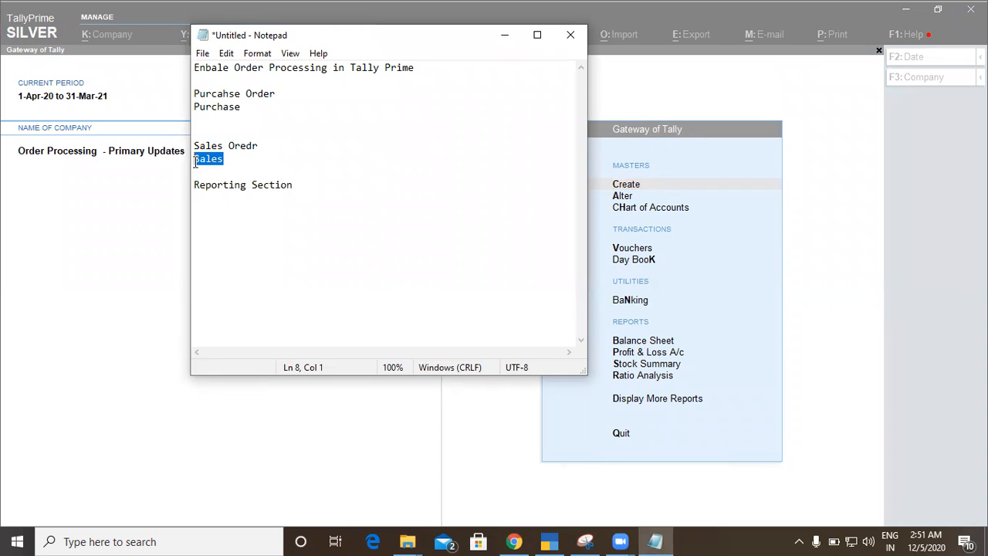
pyautogui.click(307, 187)
pyautogui.moveTo(307, 187); pyautogui.dragTo(191, 182)
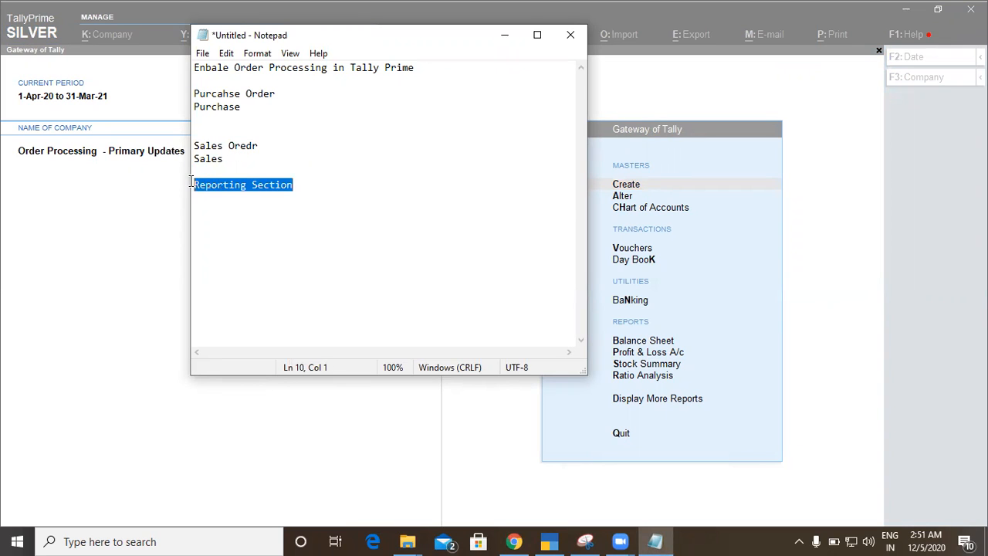
pyautogui.click(311, 188)
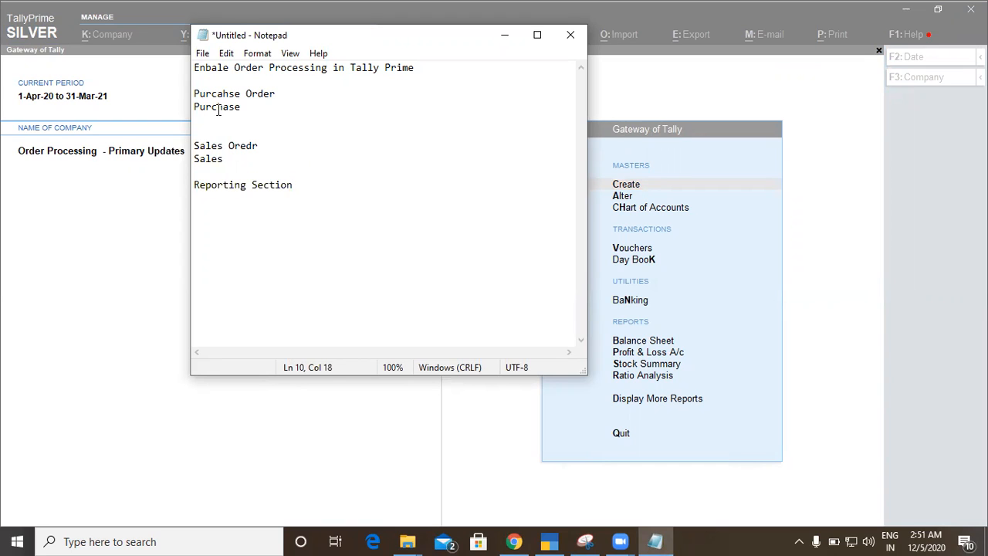
pyautogui.moveTo(198, 67); pyautogui.dragTo(424, 68)
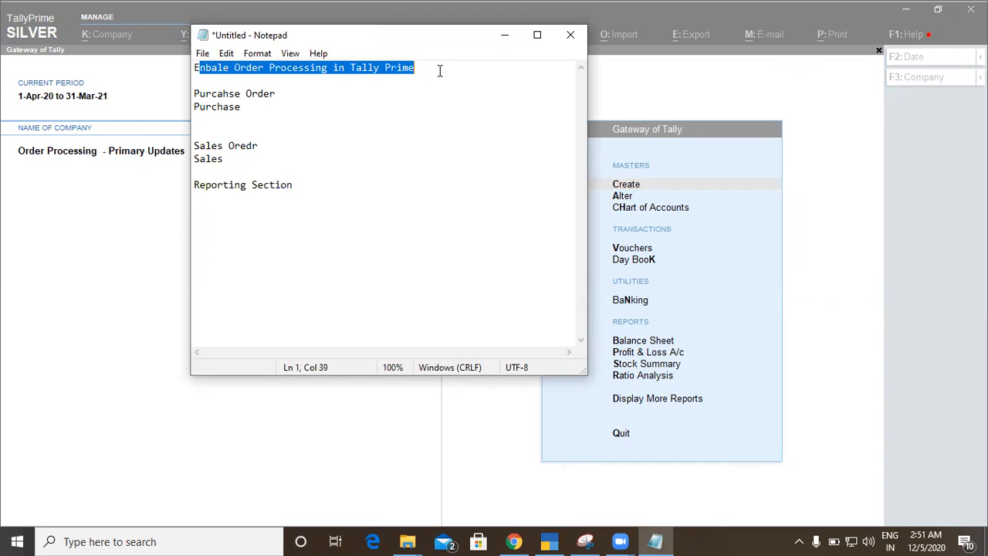
pyautogui.click(514, 42)
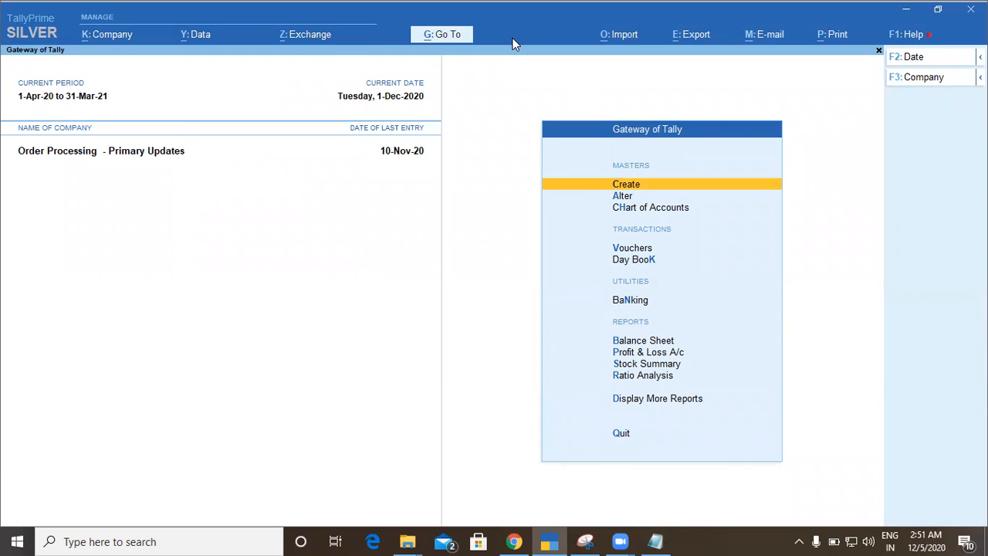
# Check the purchase and sales voucher screens for available order voucher types, and return to Gateway of Tally
pyautogui.press('v')
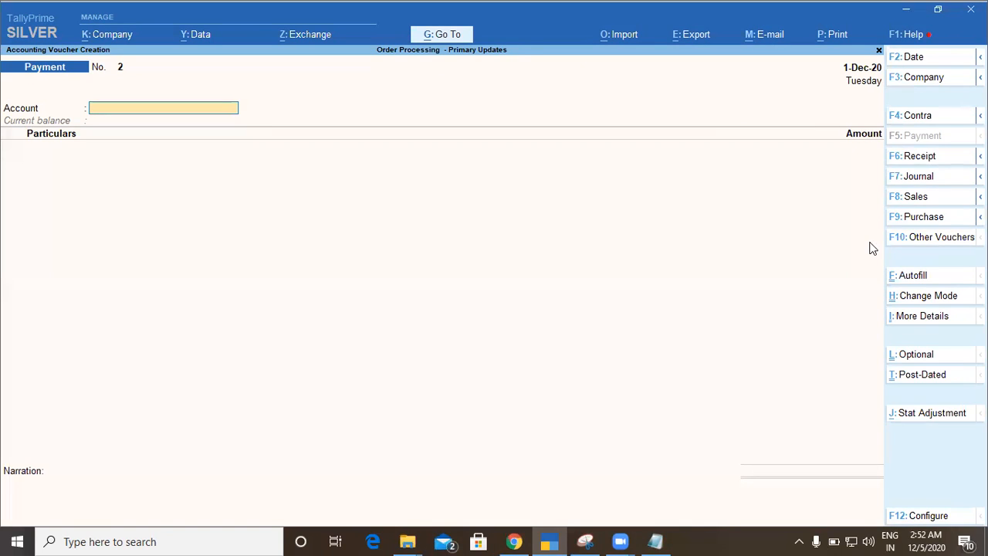
pyautogui.click(962, 222)
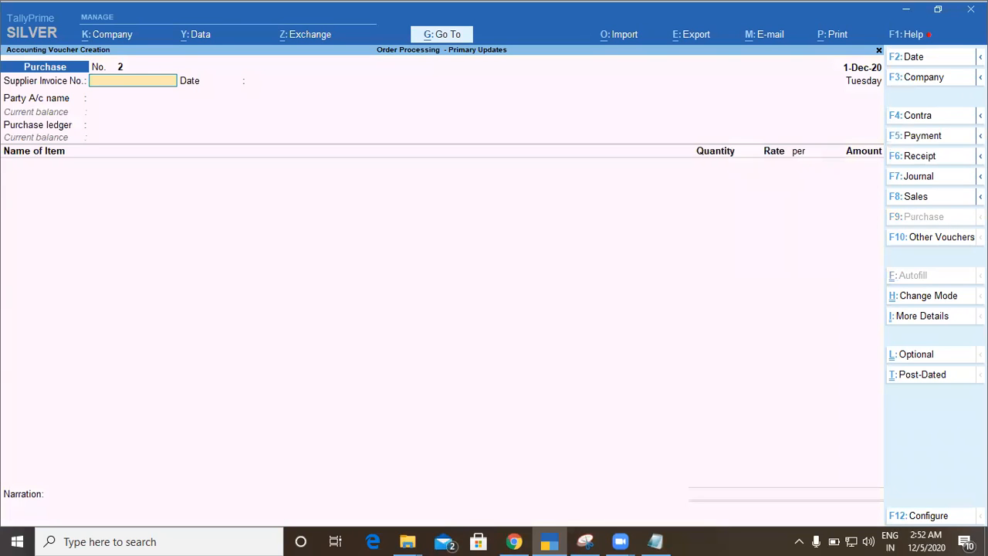
pyautogui.click(951, 203)
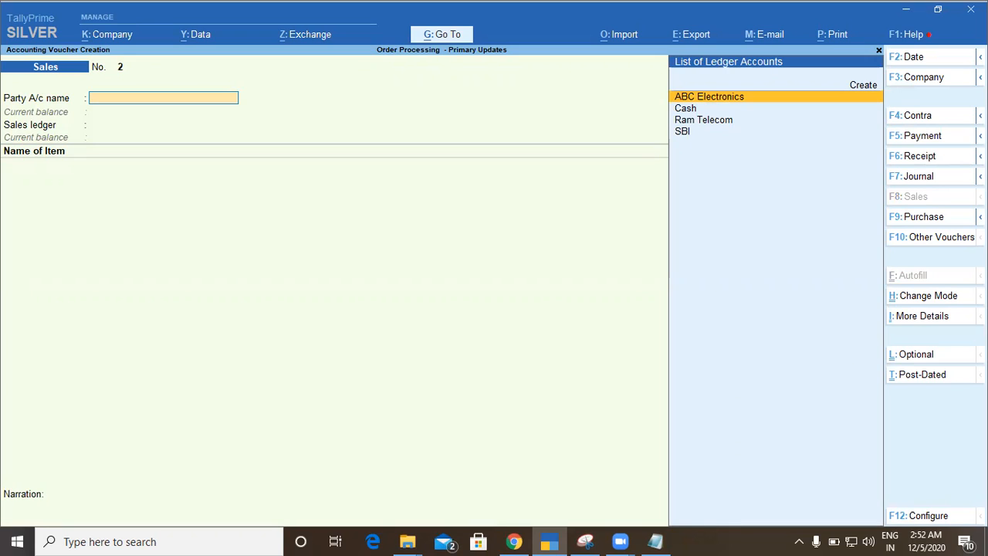
pyautogui.moveTo(980, 217)
pyautogui.moveTo(942, 220)
pyautogui.click(941, 220)
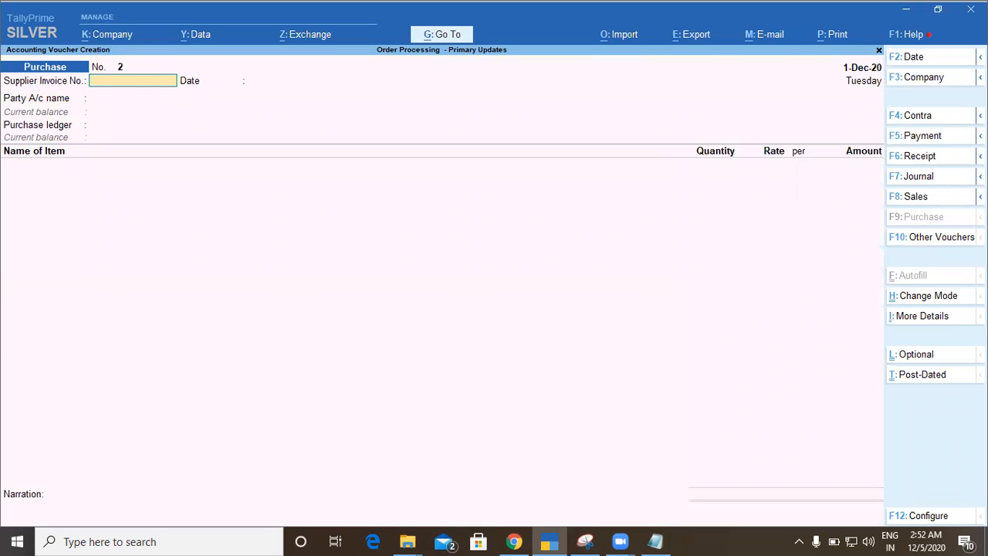
pyautogui.moveTo(940, 197)
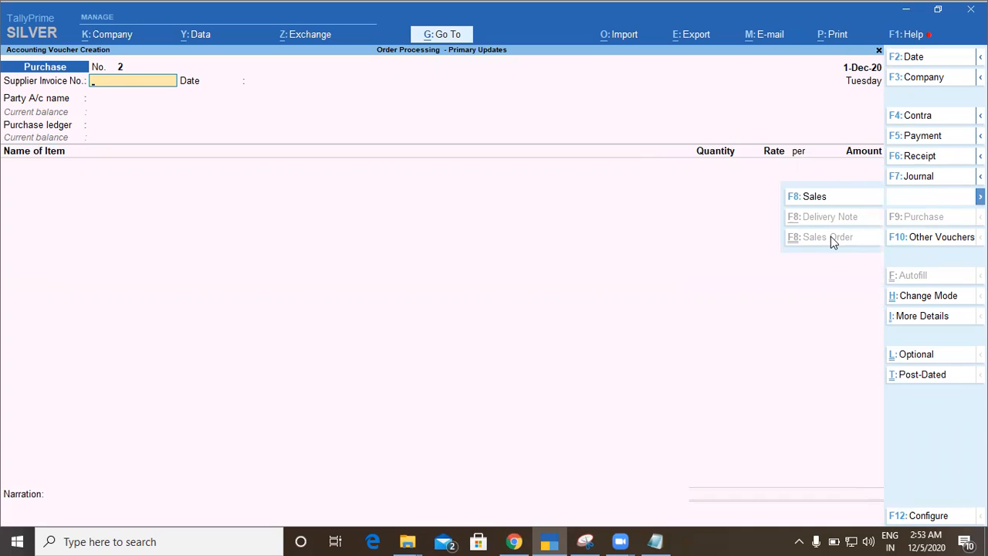
pyautogui.press('Escape')
pyautogui.press('Escape')
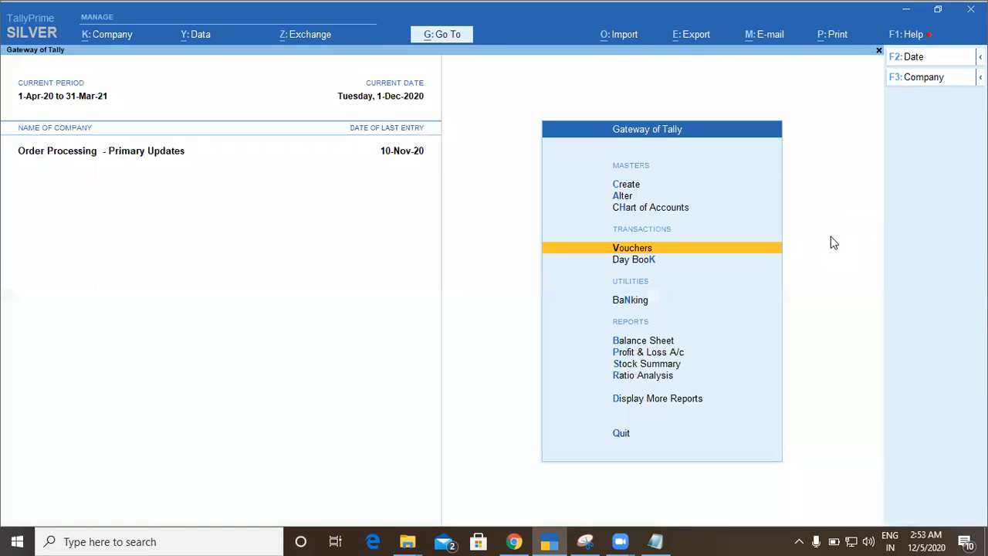
# Alter the Purchase Order voucher type so that it is activated, and save it
pyautogui.press('Up')
pyautogui.press('Up')
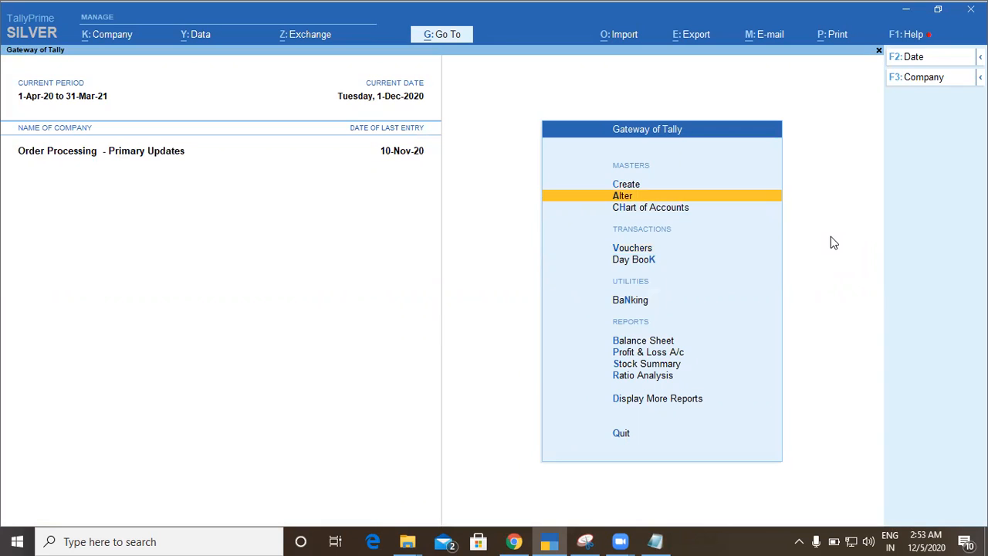
pyautogui.press('Return')
pyautogui.press('Down')
pyautogui.press('Down')
pyautogui.press('Down')
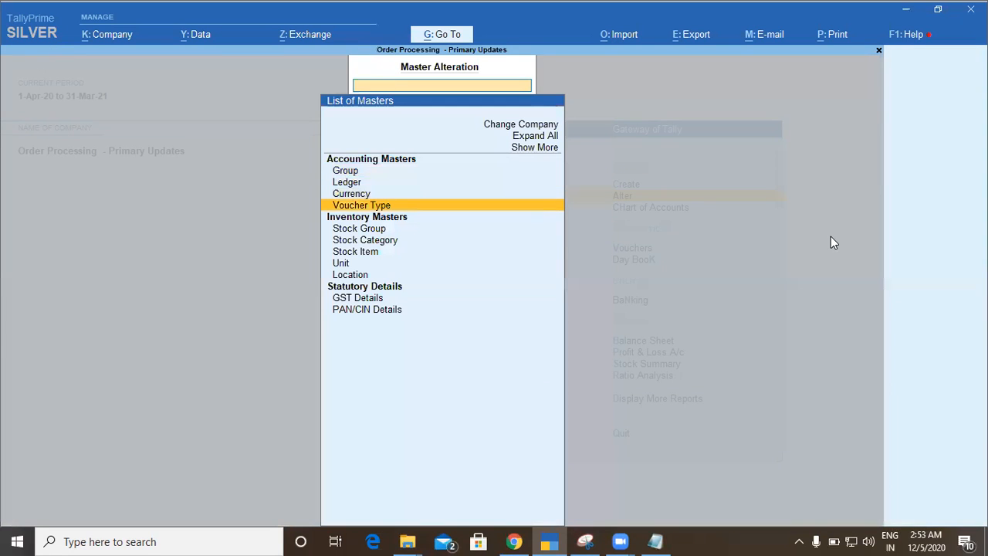
pyautogui.press('Return')
pyautogui.write('Pur')
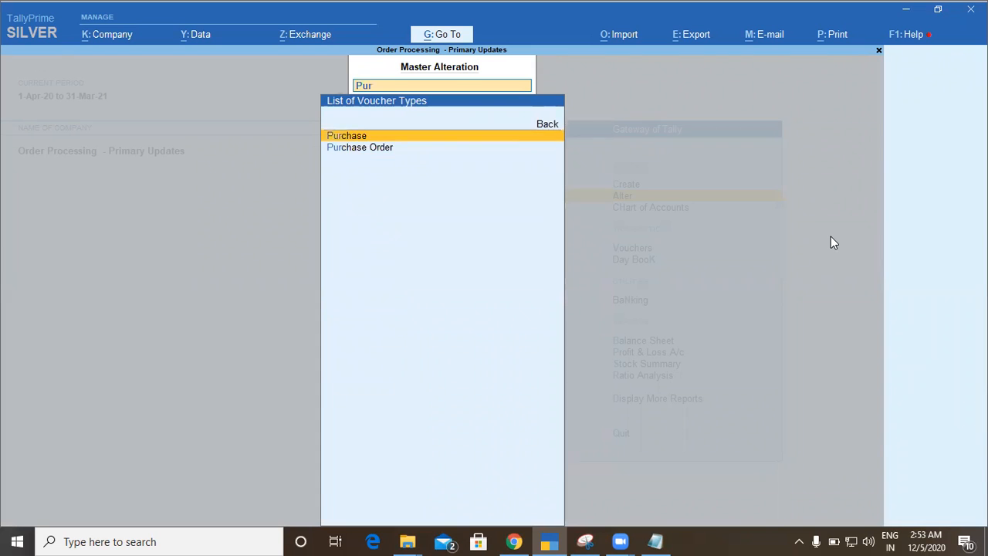
pyautogui.press('Down')
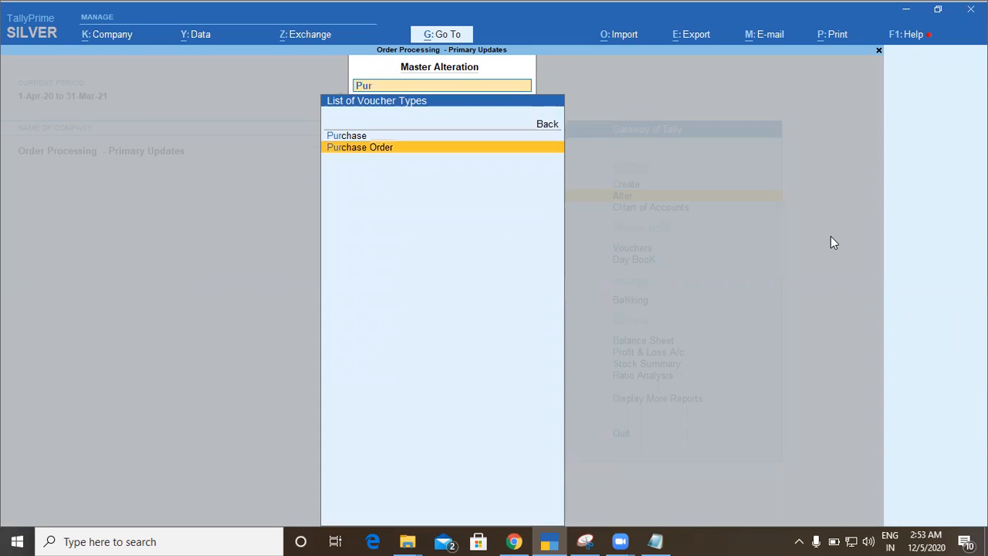
pyautogui.press('Return')
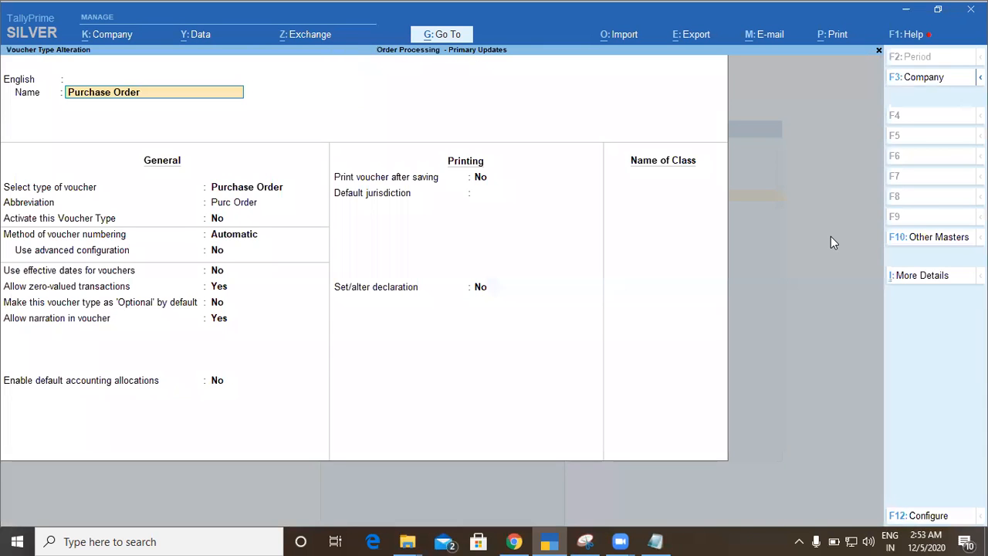
pyautogui.press('Return')
pyautogui.press('Return')
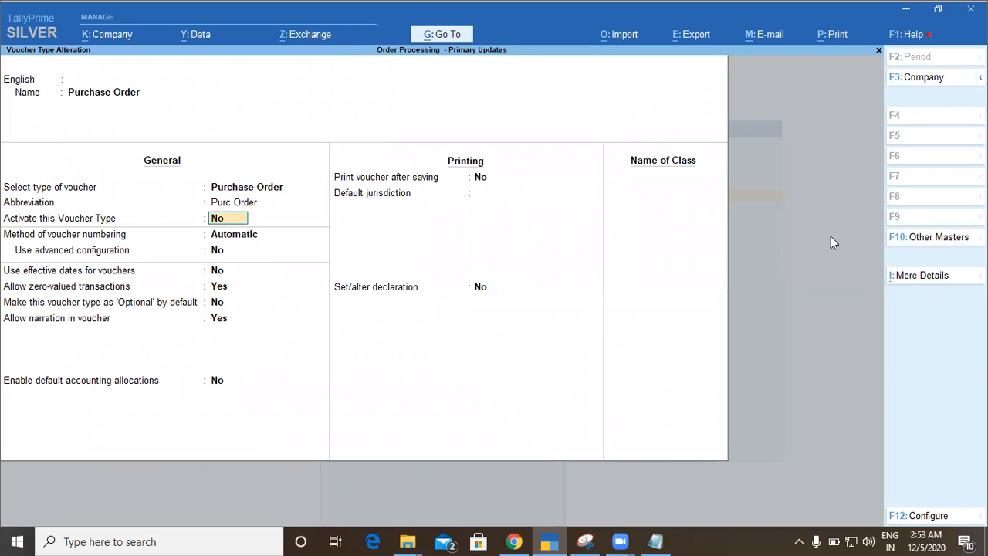
pyautogui.write('y')
pyautogui.press('Return')
pyautogui.press('ctrl')
pyautogui.hotkey('ctrl', 'a')
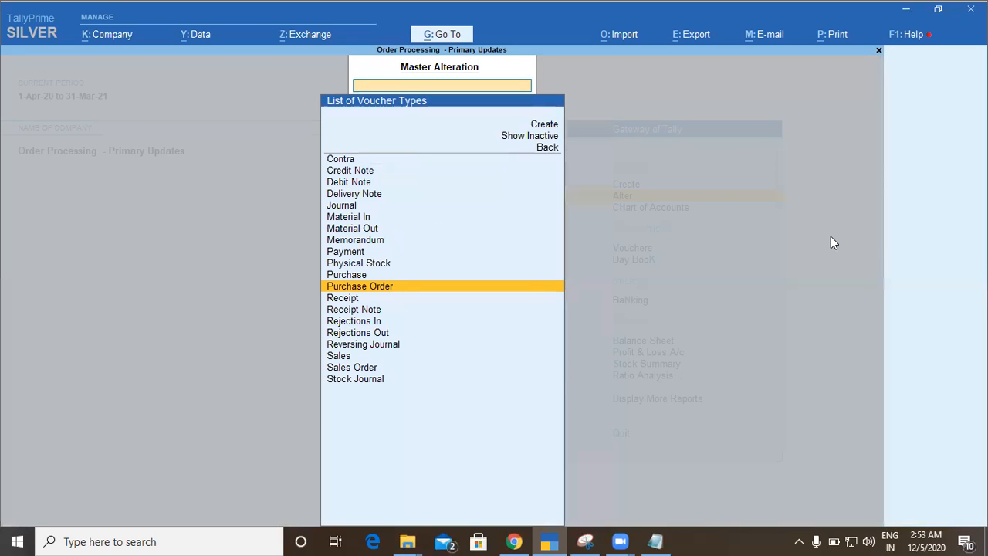
# Alter the Sales Order voucher type so that it is activated, and save it
pyautogui.press('Down')
pyautogui.press('Down')
pyautogui.press('Down')
pyautogui.press('Down')
pyautogui.press('Down')
pyautogui.press('Down')
pyautogui.press('Down')
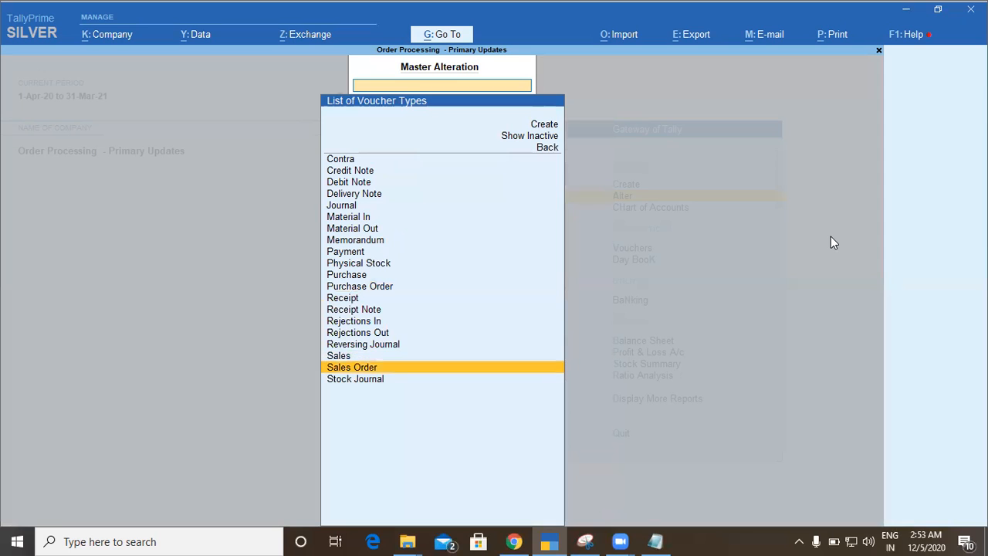
pyautogui.press('Return')
pyautogui.press('Return')
pyautogui.press('Return')
pyautogui.press('Return')
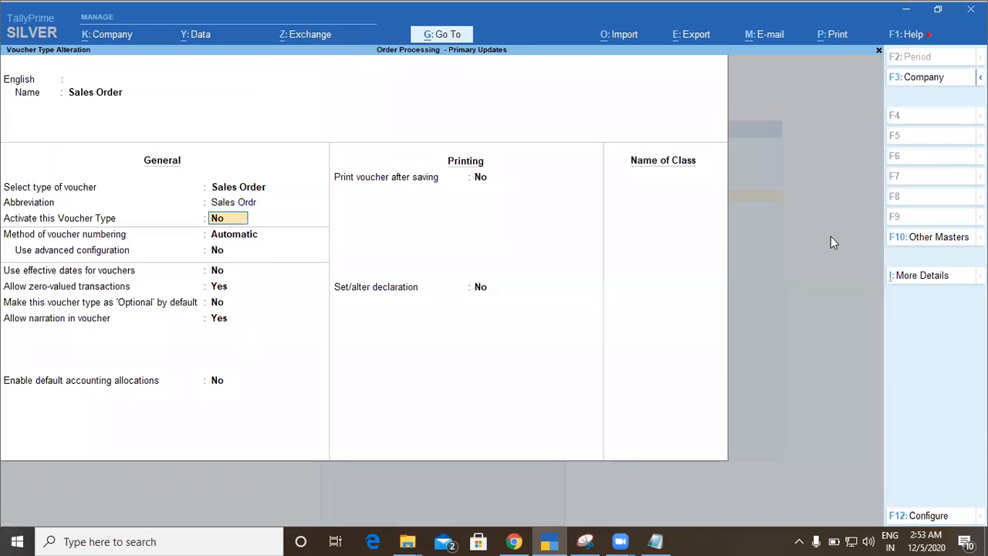
pyautogui.write('y')
pyautogui.press('Return')
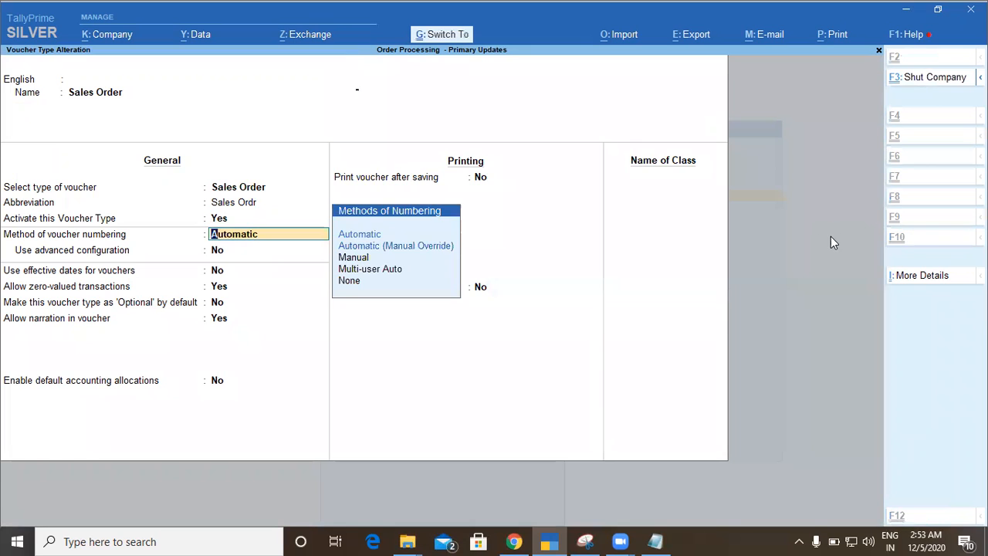
pyautogui.hotkey('ctrl', 'a')
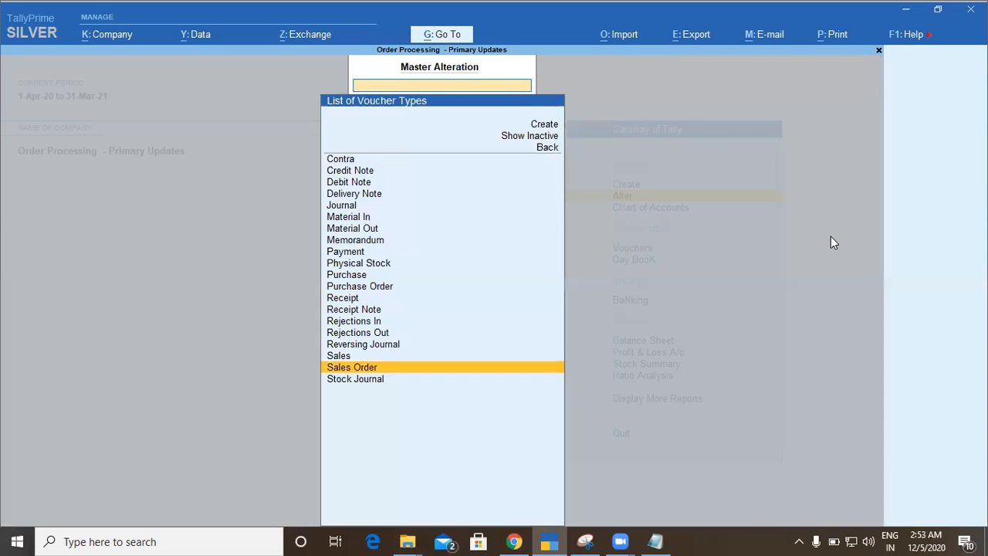
# Switch to the Notepad outline and review the purchase order and purchase lines
pyautogui.hotkey('alt', 'Tab')
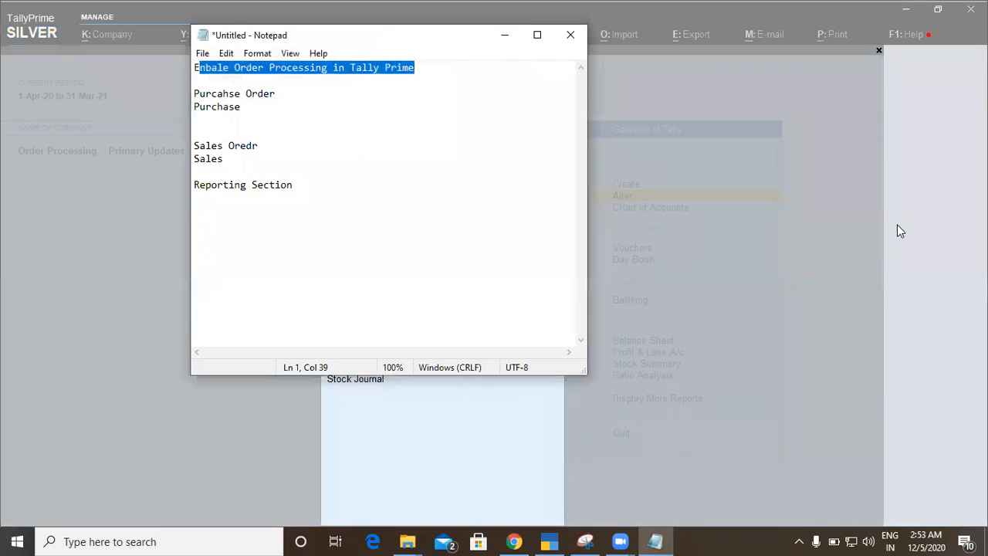
pyautogui.click(281, 93)
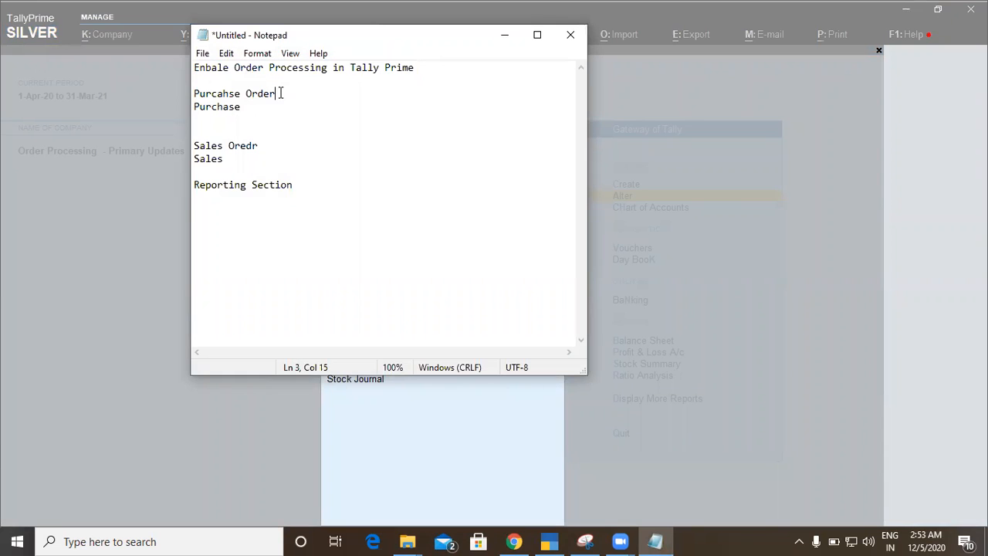
pyautogui.click(434, 70)
pyautogui.click(335, 185)
pyautogui.moveTo(283, 93); pyautogui.dragTo(193, 94)
pyautogui.moveTo(274, 109); pyautogui.dragTo(211, 109)
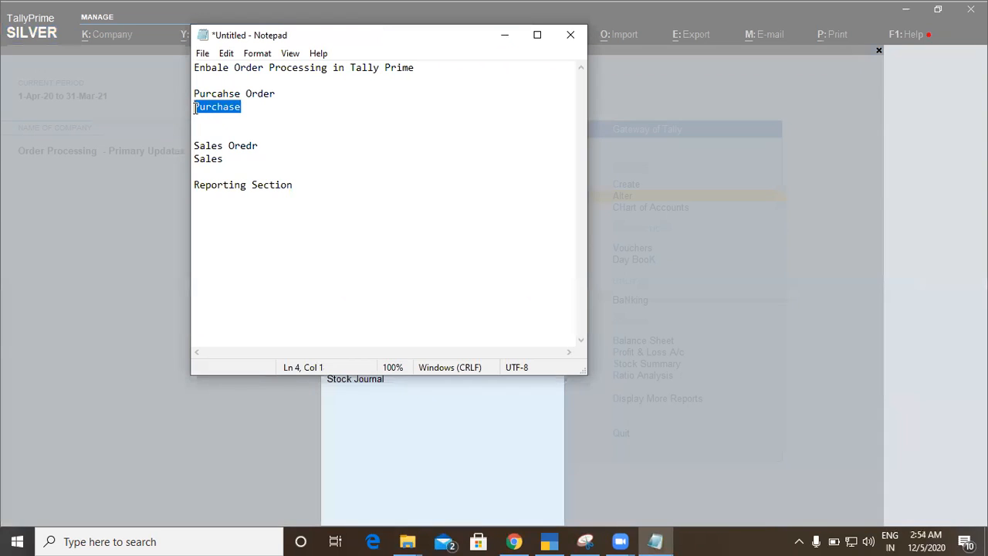
# Correct the misspelled sales order line in the notes to read "Sales Order"
pyautogui.click(286, 143)
pyautogui.press('BackSpace')
pyautogui.press('BackSpace')
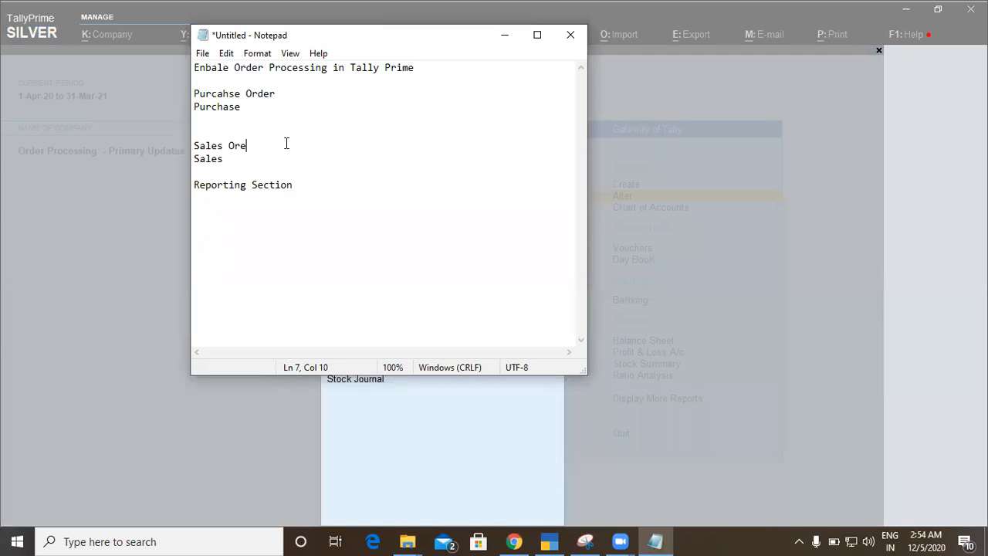
pyautogui.write('der')
pyautogui.press('BackSpace')
pyautogui.press('BackSpace')
pyautogui.press('BackSpace')
pyautogui.press('BackSpace')
pyautogui.write('der')
# Review the sales, sales order and purchase order lines in the notes
pyautogui.click(249, 159)
pyautogui.hotkey('shift', 'Left')
pyautogui.hotkey('shift', 'Left')
pyautogui.hotkey('shift', 'Left')
pyautogui.hotkey('shift', 'Left')
pyautogui.hotkey('shift', 'Left')
pyautogui.moveTo(267, 142); pyautogui.dragTo(198, 140)
pyautogui.click(237, 161)
pyautogui.moveTo(237, 161); pyautogui.dragTo(195, 161)
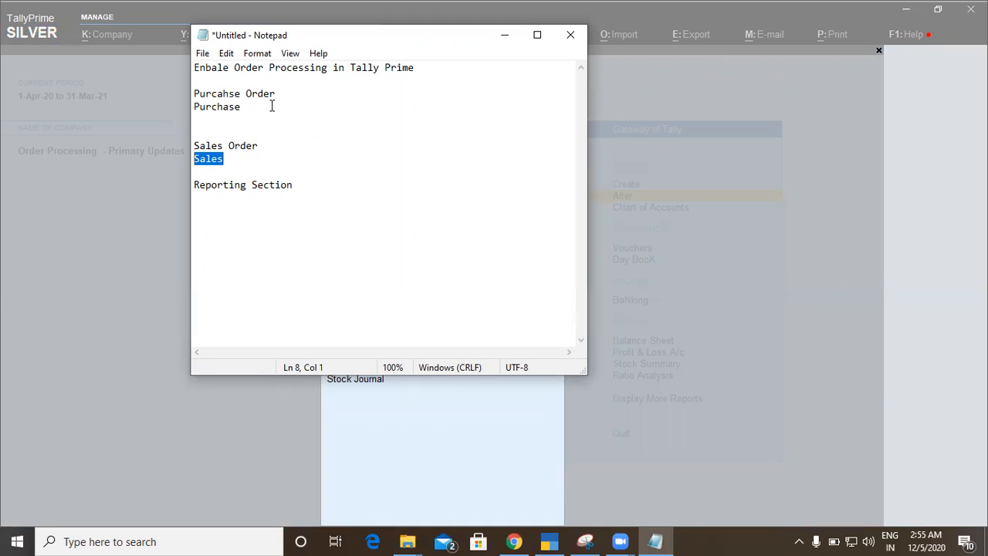
pyautogui.click(273, 144)
pyautogui.hotkey('shift', 'Home')
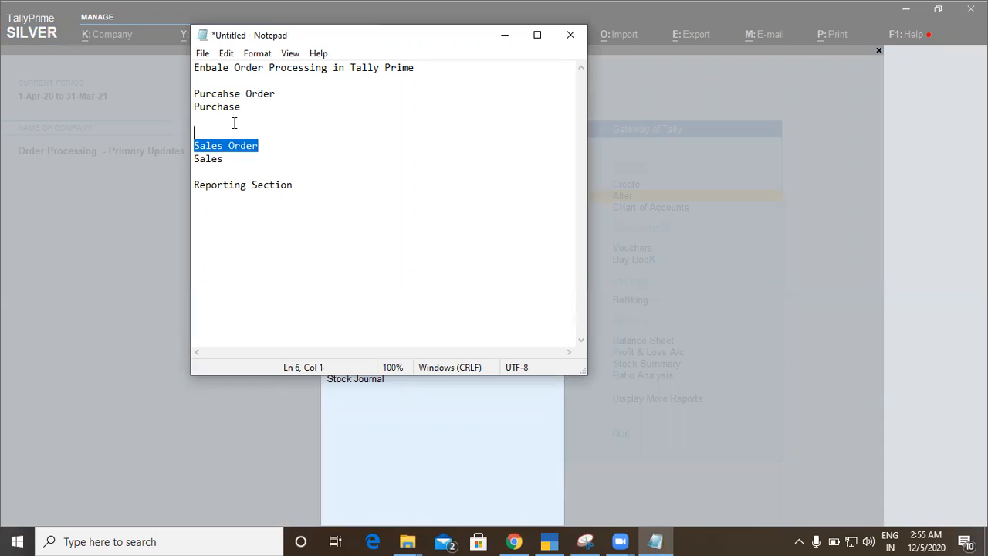
pyautogui.moveTo(279, 93); pyautogui.dragTo(195, 92)
pyautogui.click(307, 107)
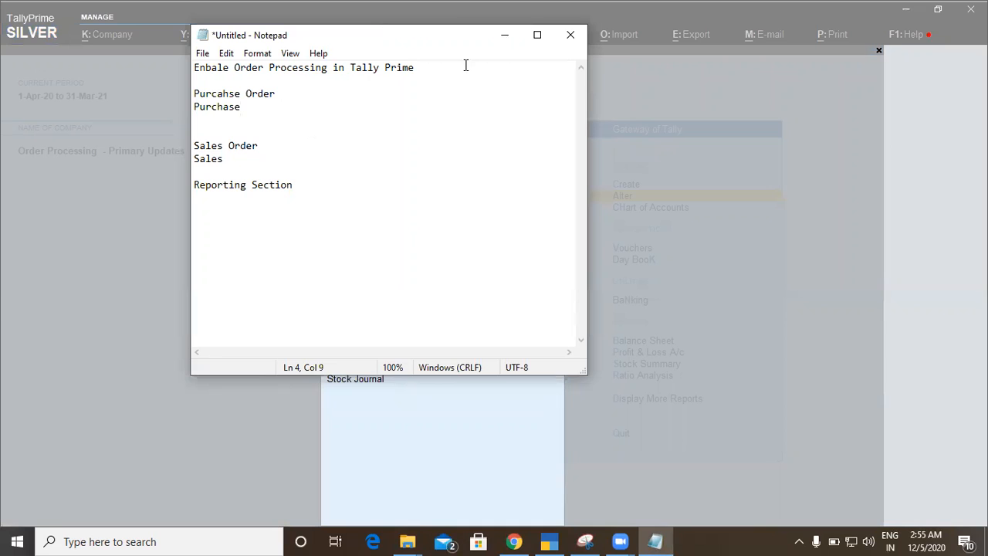
pyautogui.moveTo(276, 93); pyautogui.dragTo(193, 92)
pyautogui.moveTo(270, 149); pyautogui.dragTo(206, 135)
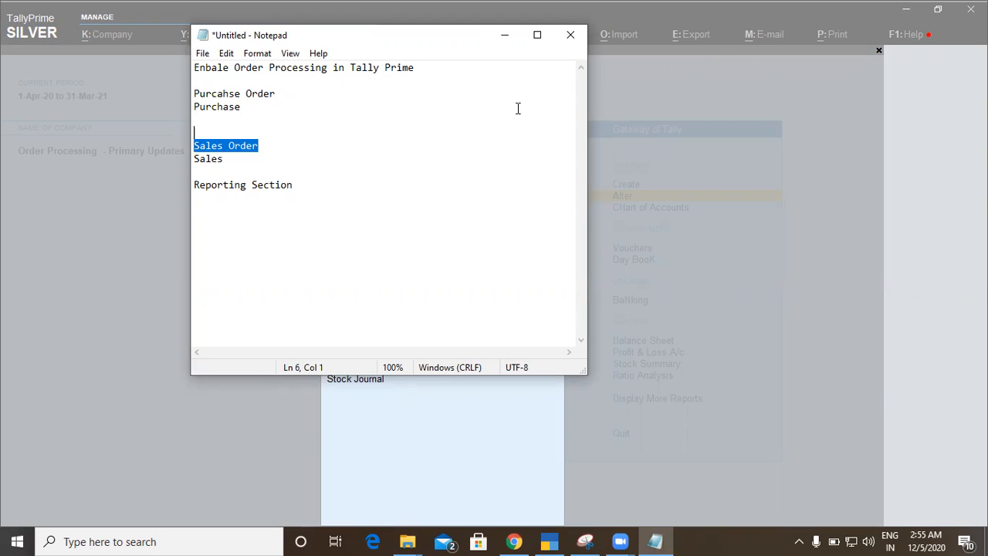
# Put the notes away, switch back to TallyPrime and leave master alteration for Gateway of Tally
pyautogui.click(505, 36)
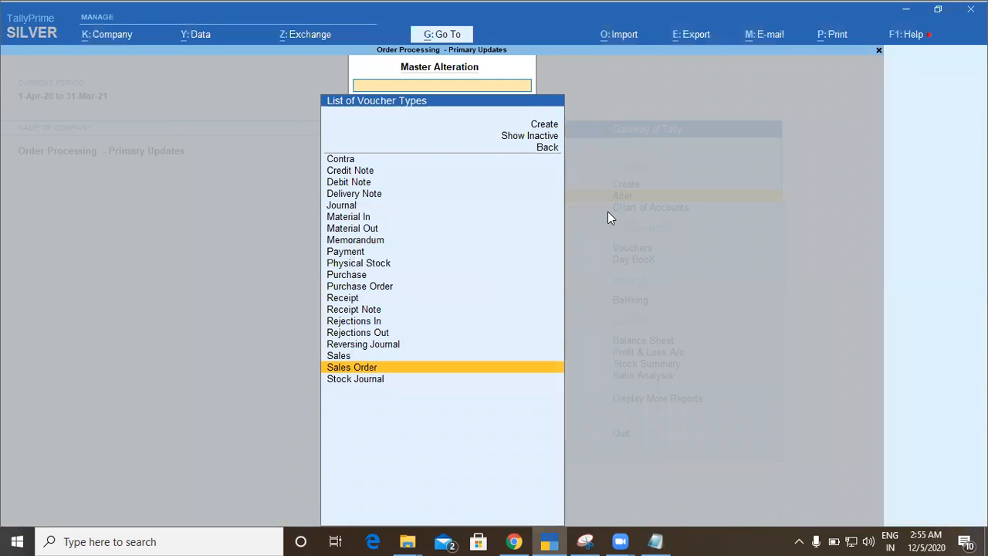
pyautogui.press('Escape')
pyautogui.press('Escape')
pyautogui.press('Escape')
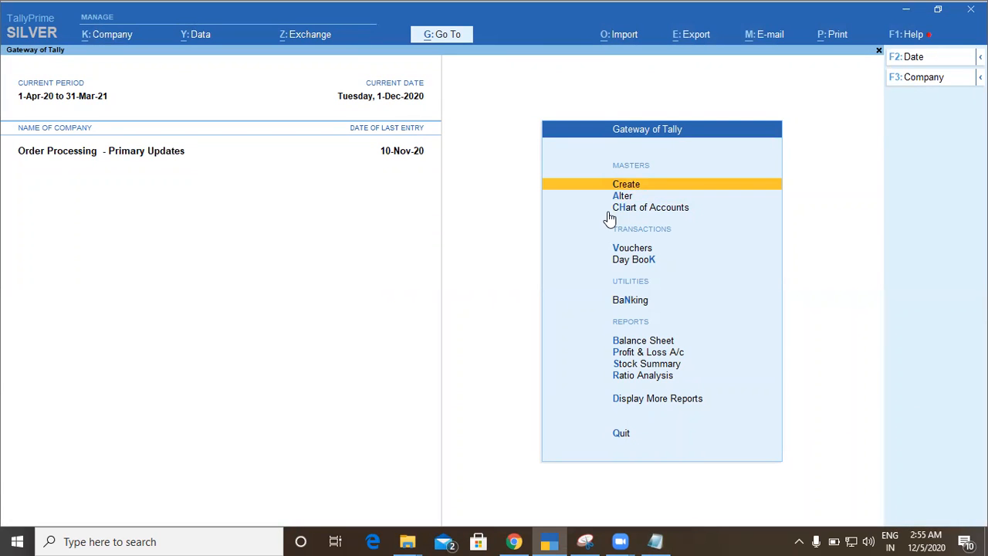
pyautogui.press('Down')
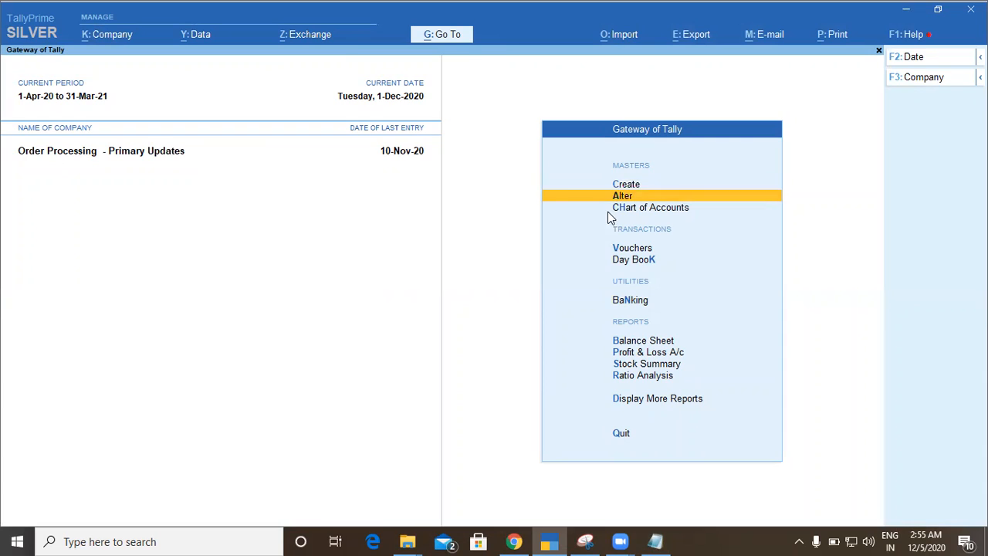
# Look through the existing ledgers in master alteration, then return to Gateway of Tally
pyautogui.press('Return')
pyautogui.press('Down')
pyautogui.press('Down')
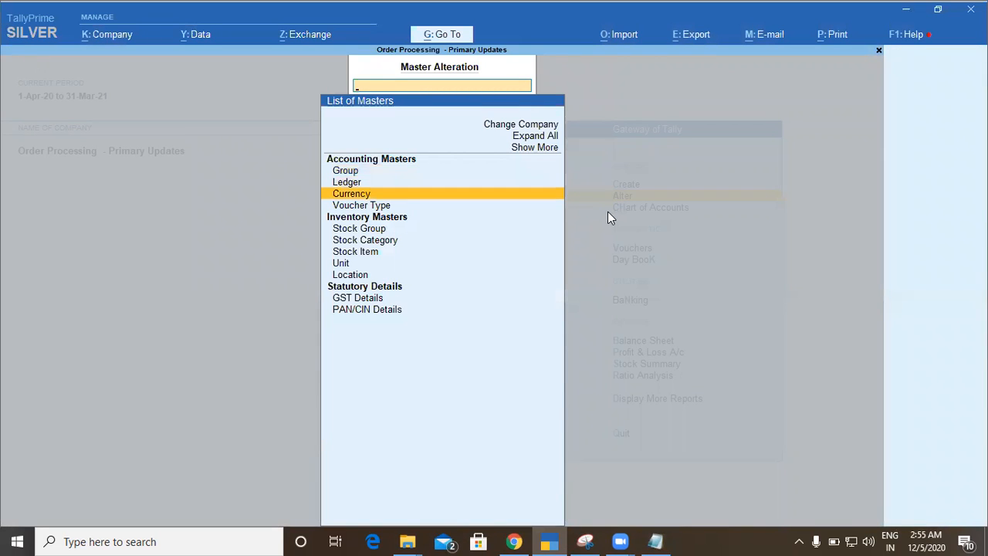
pyautogui.press('Up')
pyautogui.press('Return')
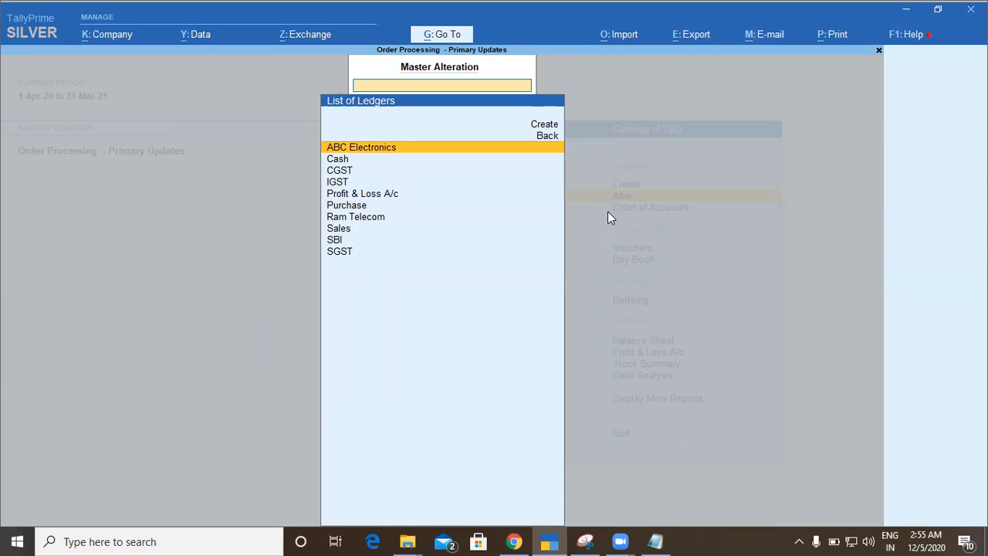
pyautogui.press('Escape')
pyautogui.press('Escape')
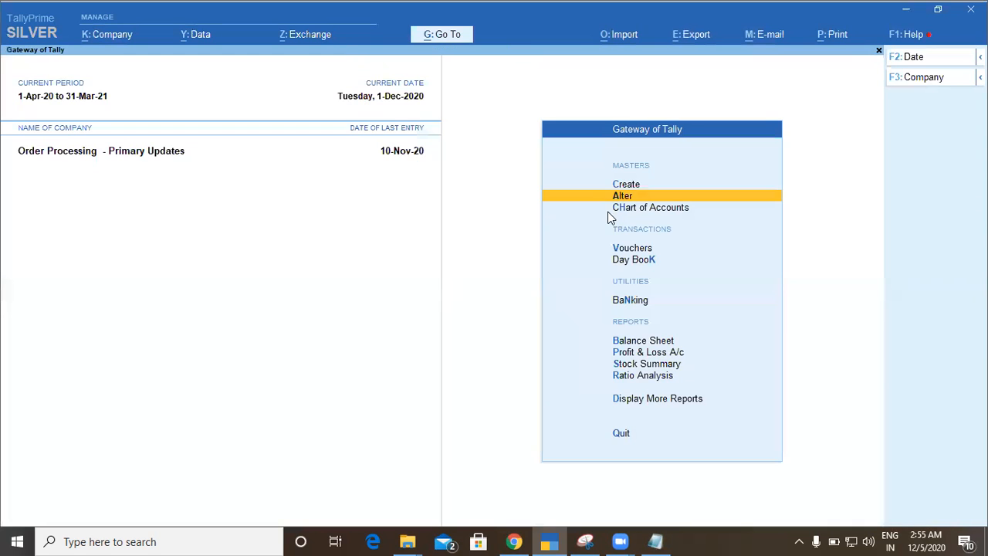
pyautogui.press('Escape')
pyautogui.press('Escape')
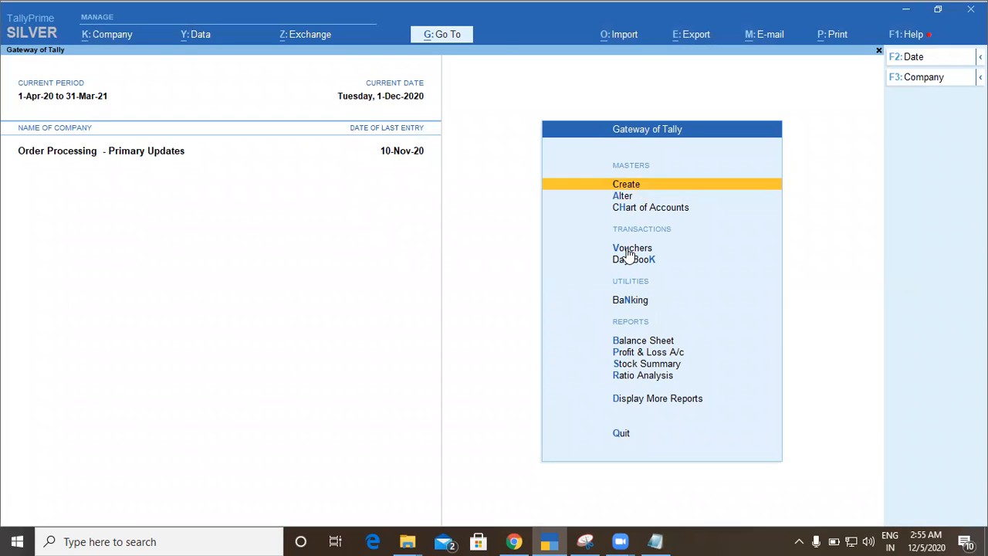
# Start a new Purchase Order voucher and set its date to 2-12-2020
pyautogui.click(629, 253)
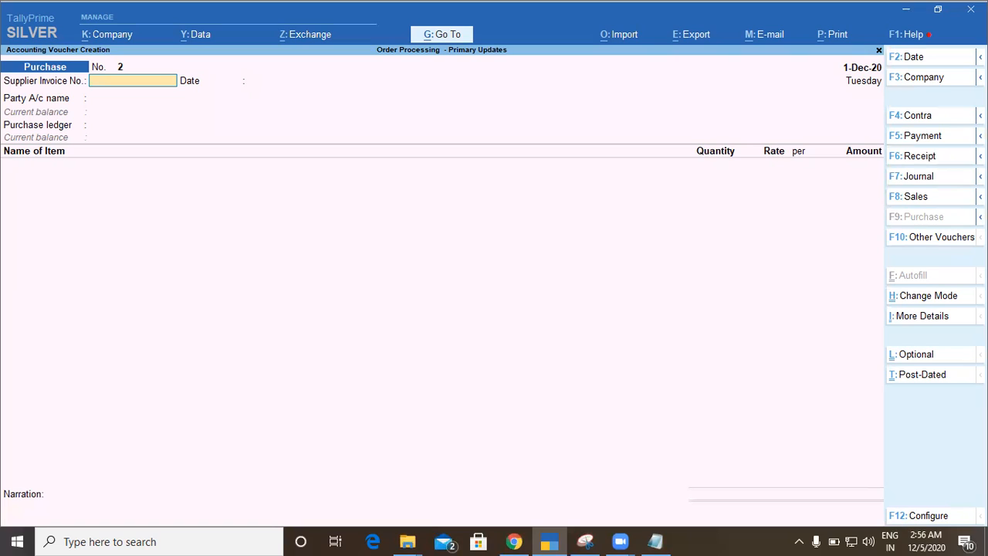
pyautogui.moveTo(943, 222)
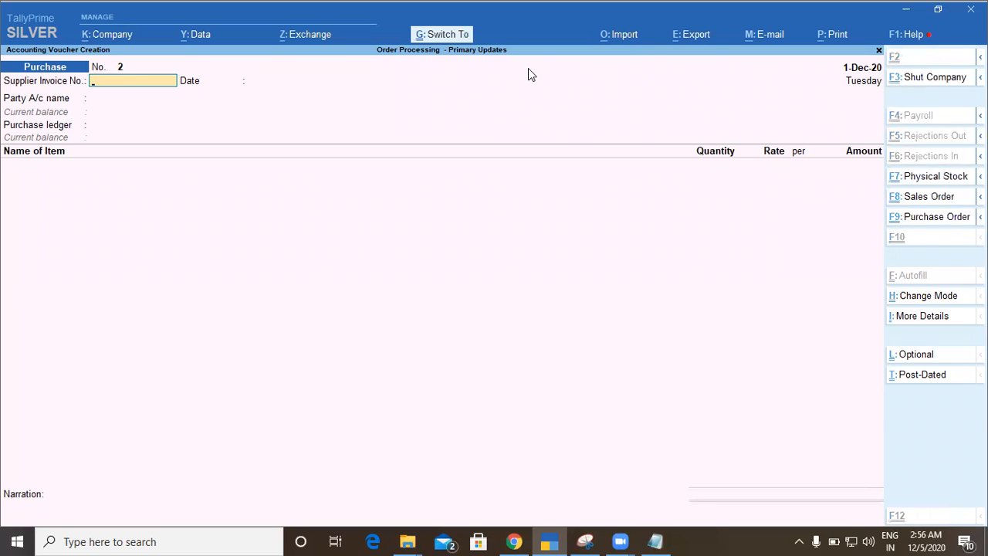
pyautogui.hotkey('ctrl', 'F9')
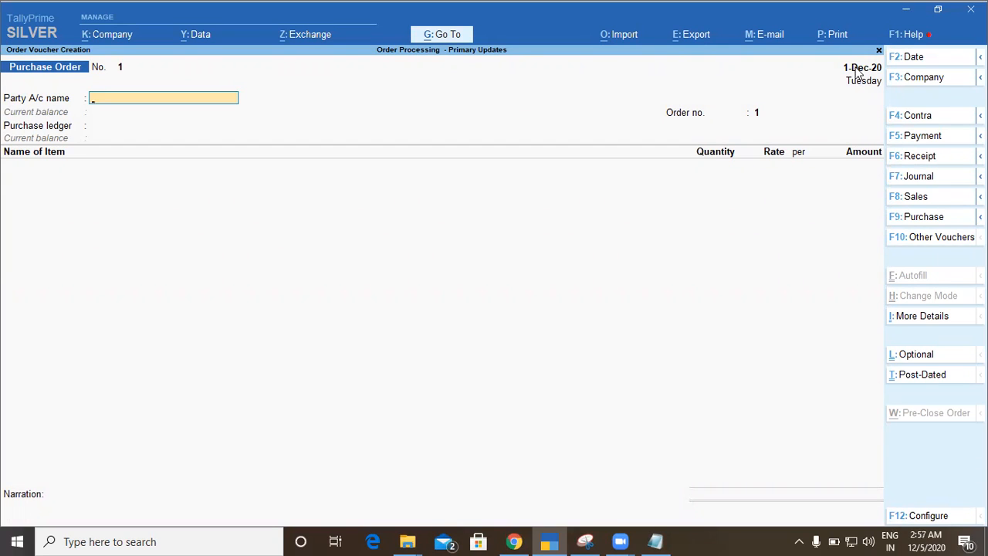
pyautogui.click(908, 61)
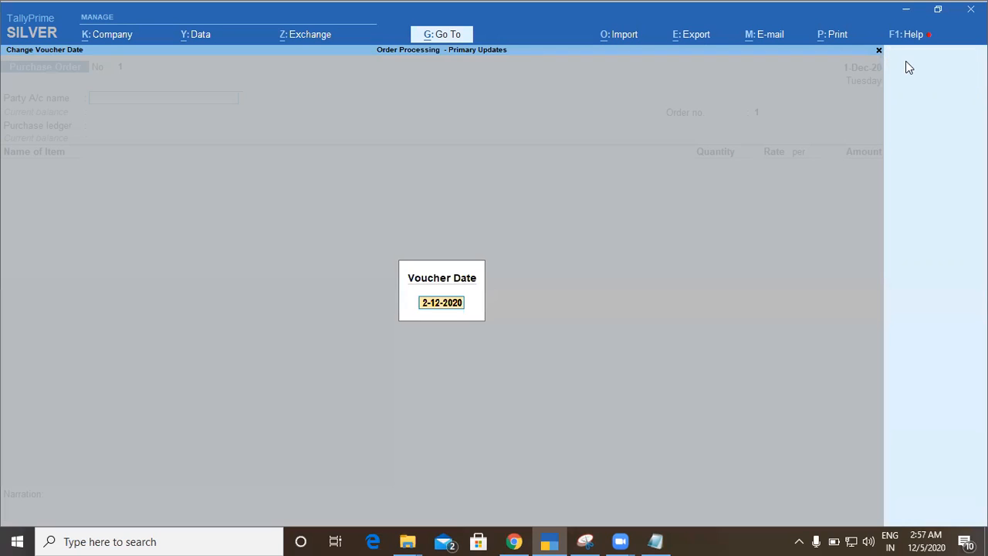
pyautogui.write('2')
pyautogui.press('Return')
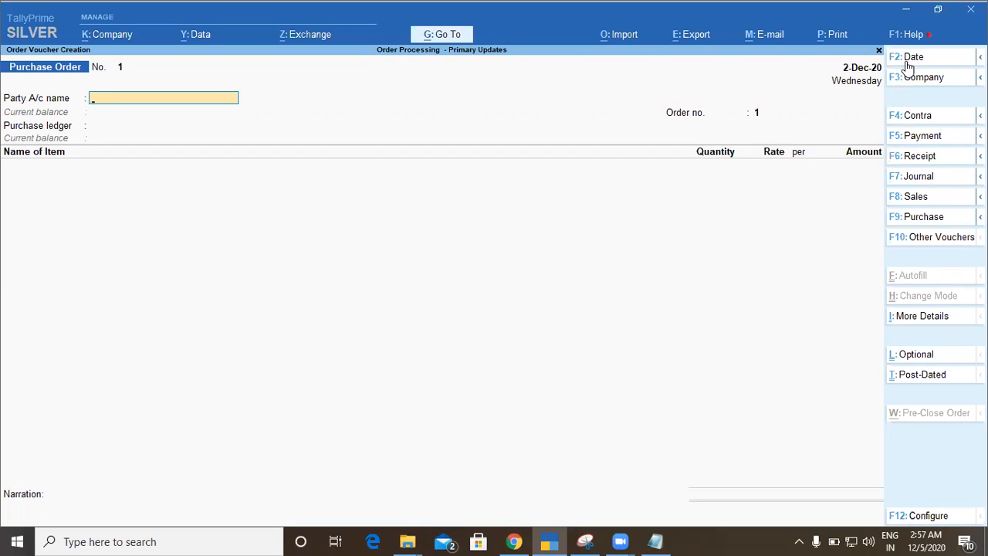
# Choose ABC Electronics as the order's party and leave all order and receipt details blank
pyautogui.write('Ra')
pyautogui.press('BackSpace')
pyautogui.press('BackSpace')
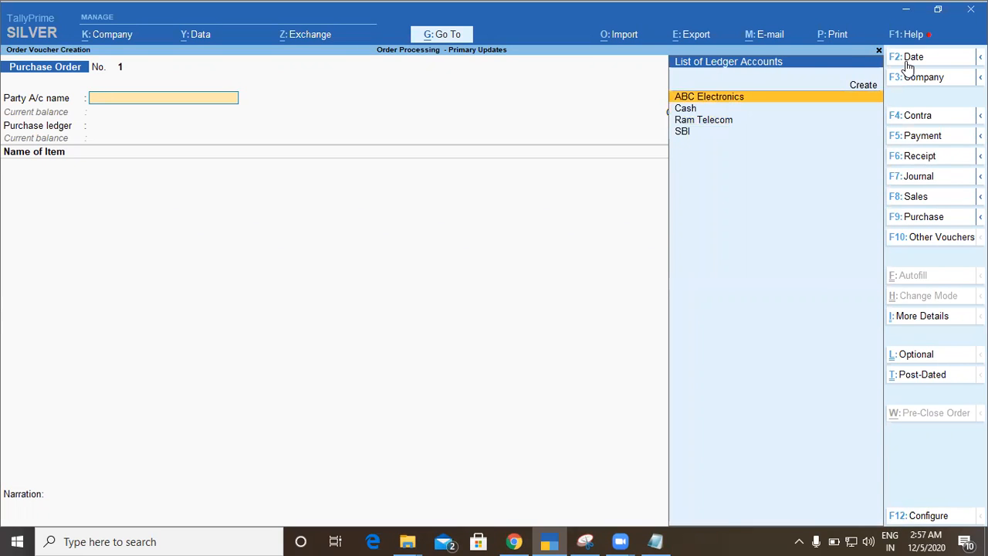
pyautogui.press('Return')
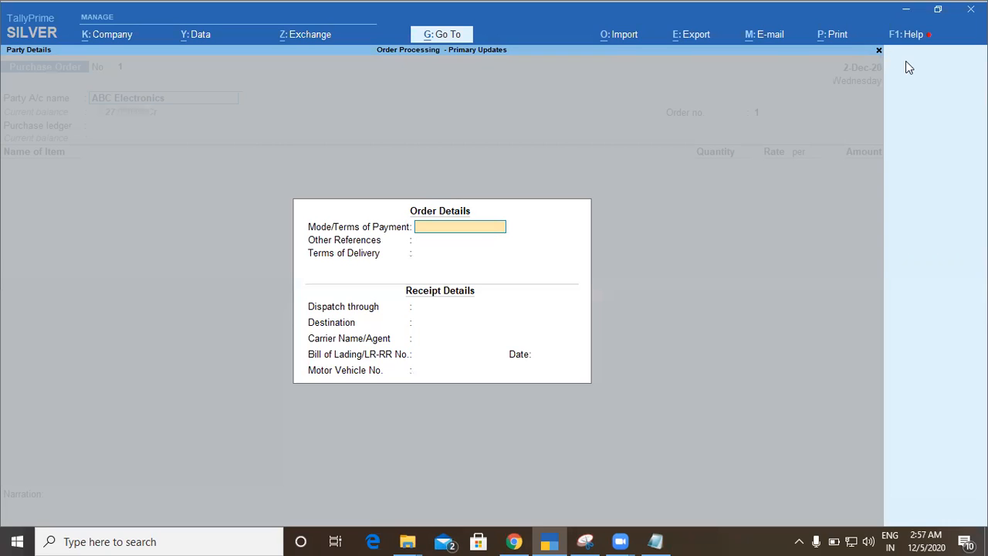
pyautogui.press('Return')
pyautogui.press('Return')
pyautogui.press('Return')
pyautogui.press('Return')
pyautogui.press('Return')
pyautogui.press('Return')
pyautogui.press('Return')
pyautogui.press('Return')
pyautogui.press('Return')
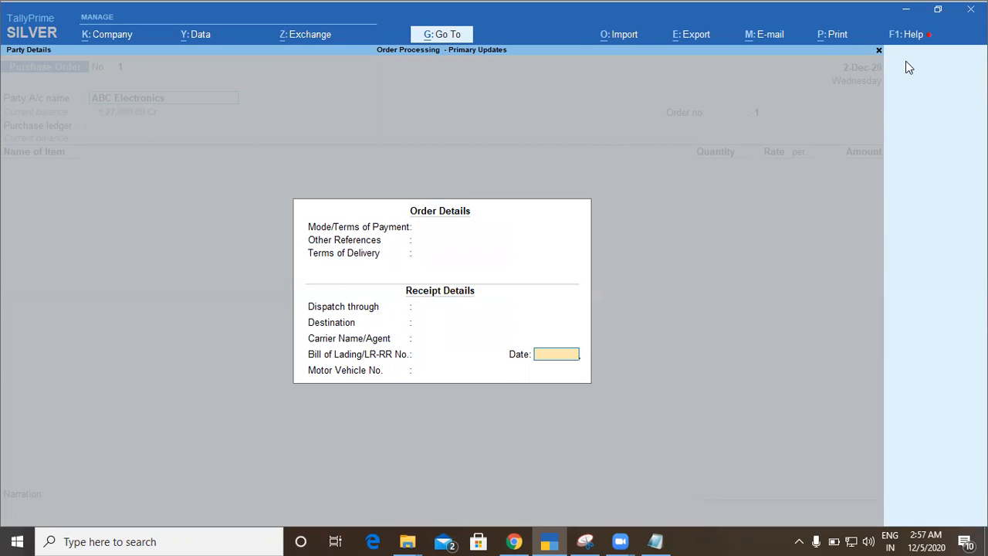
pyautogui.press('Return')
pyautogui.press('Return')
# Accept the supplier's default party details and keep 1 as the order number
pyautogui.press('Return')
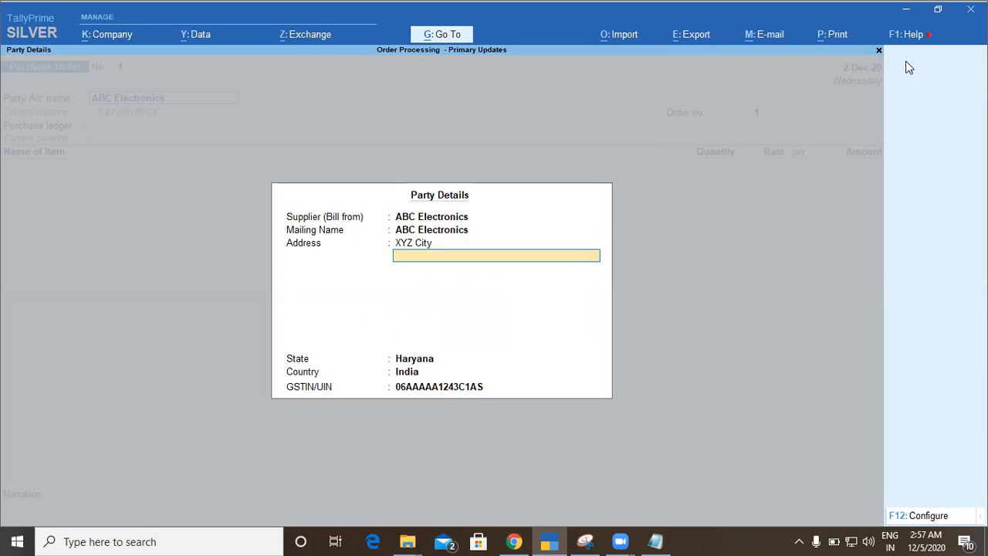
pyautogui.press('Return')
pyautogui.press('Return')
pyautogui.press('Return')
pyautogui.press('Return')
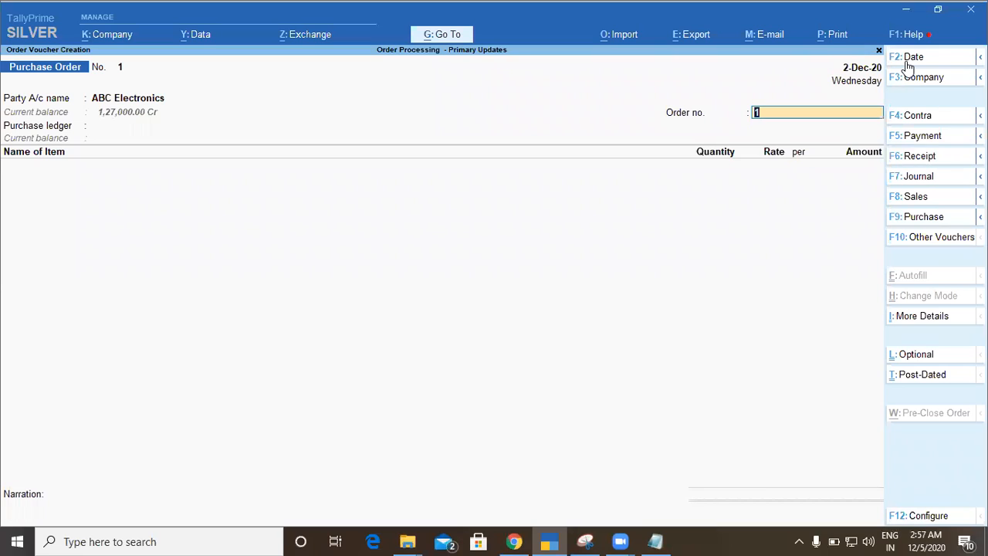
pyautogui.press('Return')
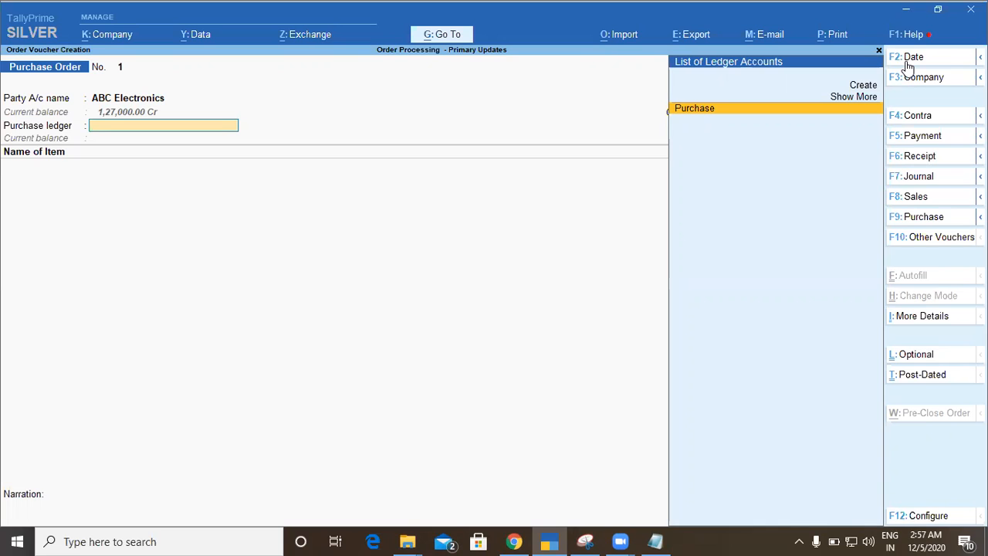
# Start a new ledger from the purchase ledger field and name it "Purchase Order", without alias or notes
pyautogui.press('alt')
pyautogui.hotkey('alt', 'c')
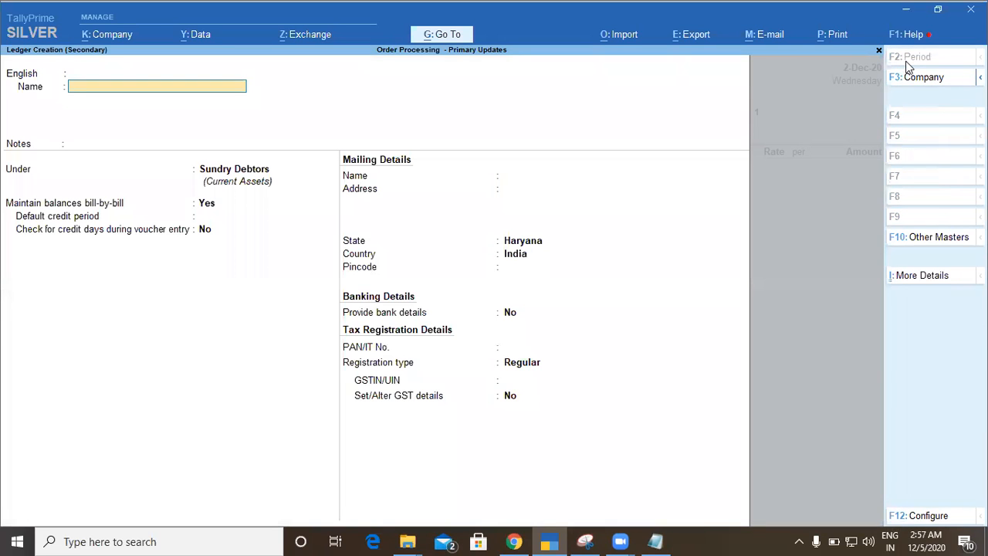
pyautogui.write('Purchase Ored')
pyautogui.press('BackSpace')
pyautogui.press('BackSpace')
pyautogui.press('BackSpace')
pyautogui.write('der')
pyautogui.press('Return')
pyautogui.press('Return')
pyautogui.press('Return')
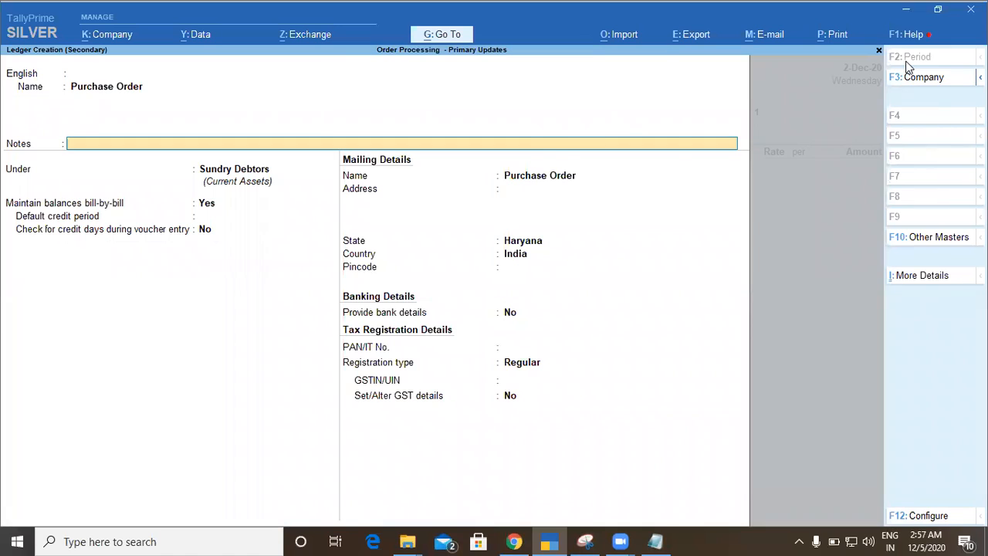
# Place the new ledger under Purchase Accounts, keep its default GST settings and save it as the voucher's purchase ledger
pyautogui.press('Return')
pyautogui.write('Pur')
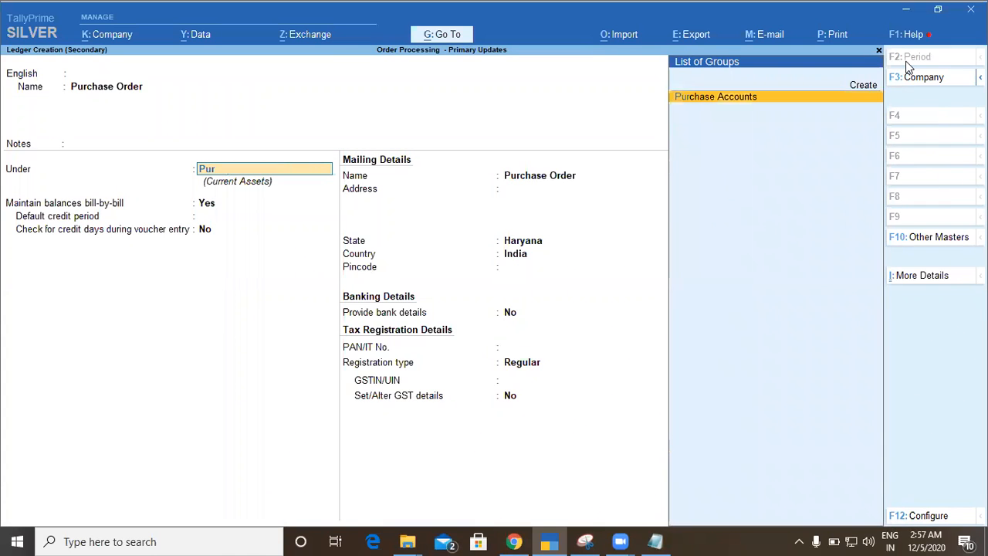
pyautogui.press('Return')
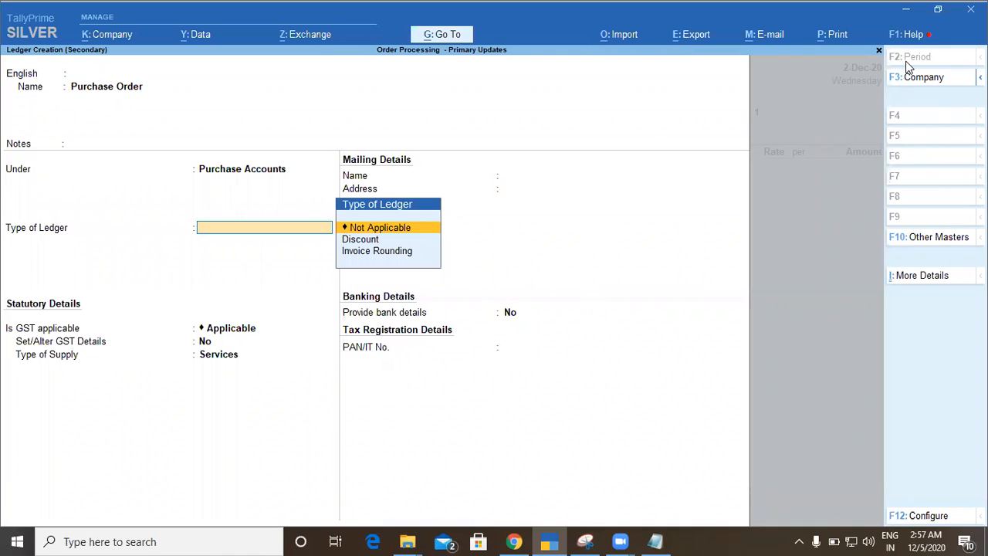
pyautogui.press('Return')
pyautogui.press('Return')
pyautogui.press('Return')
pyautogui.press('Return')
pyautogui.press('Return')
pyautogui.press('Return')
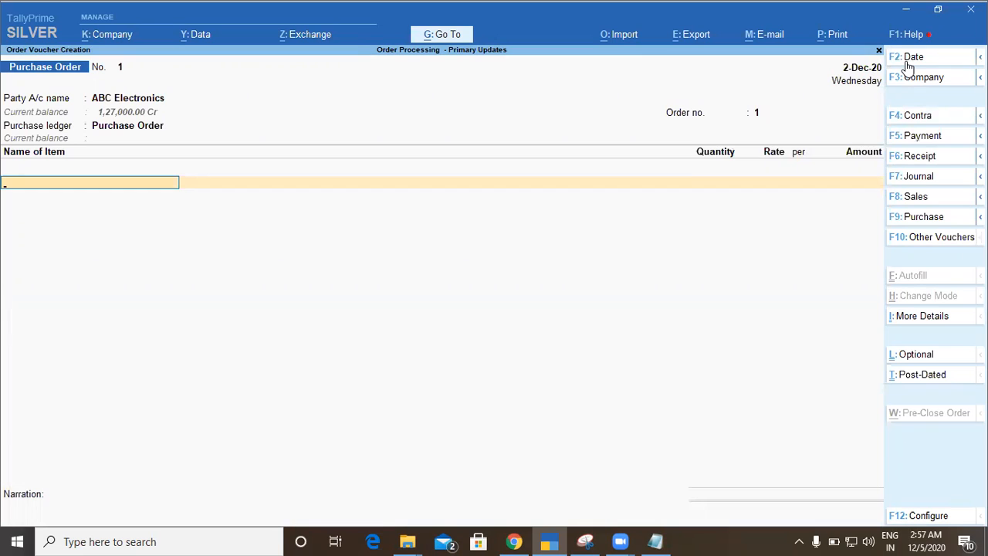
# Add the item TV 32" Sony TV, due on 2-Dec-20, with quantity 10 PCS at the rate of 15,000.00
pyautogui.press('Down')
pyautogui.press('Down')
pyautogui.press('Down')
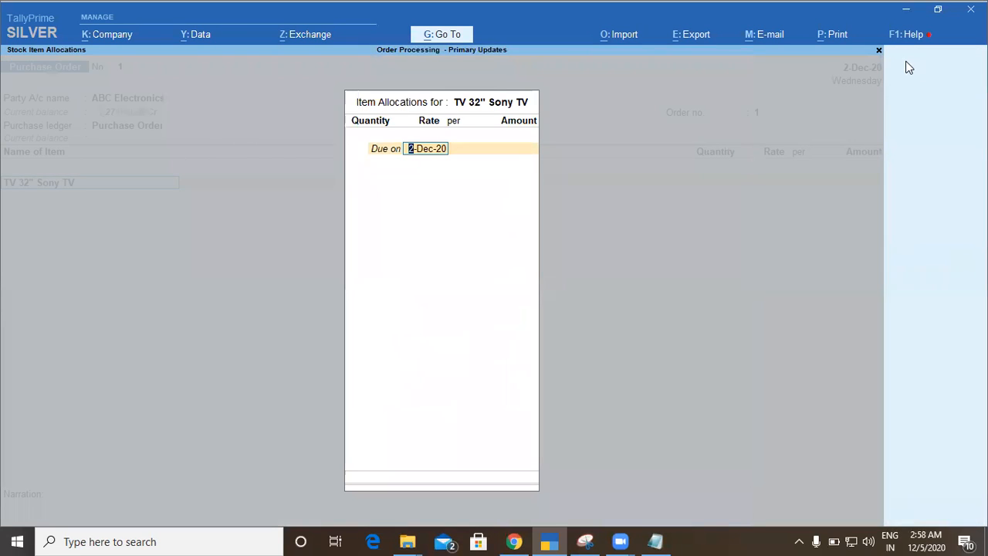
pyautogui.press('Return')
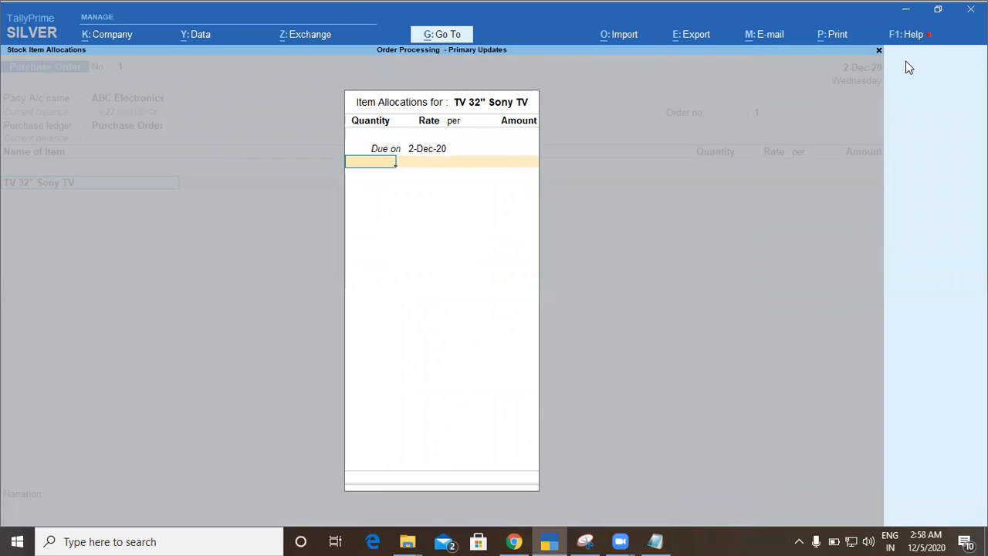
pyautogui.write('10')
pyautogui.press('Return')
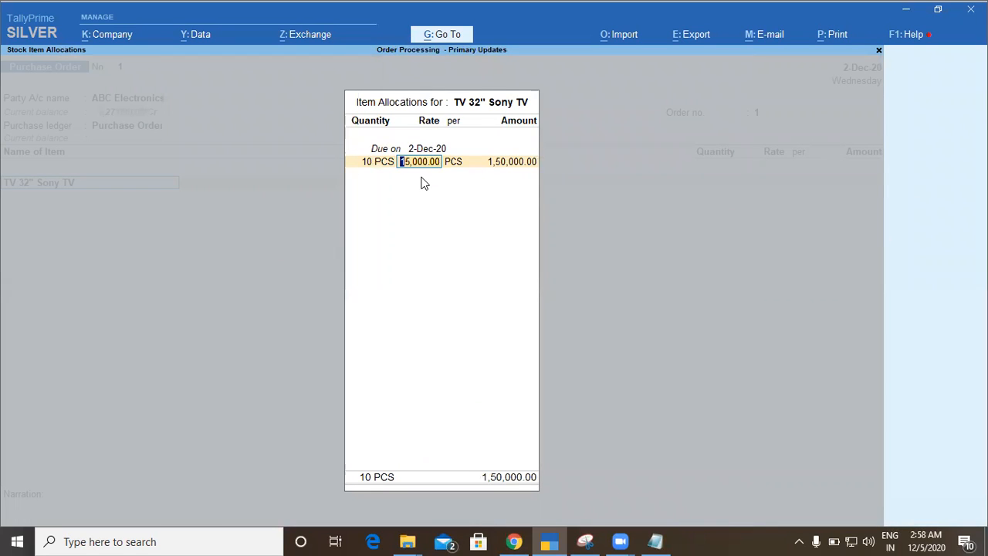
pyautogui.press('Return')
pyautogui.press('Return')
pyautogui.press('Return')
pyautogui.press('Return')
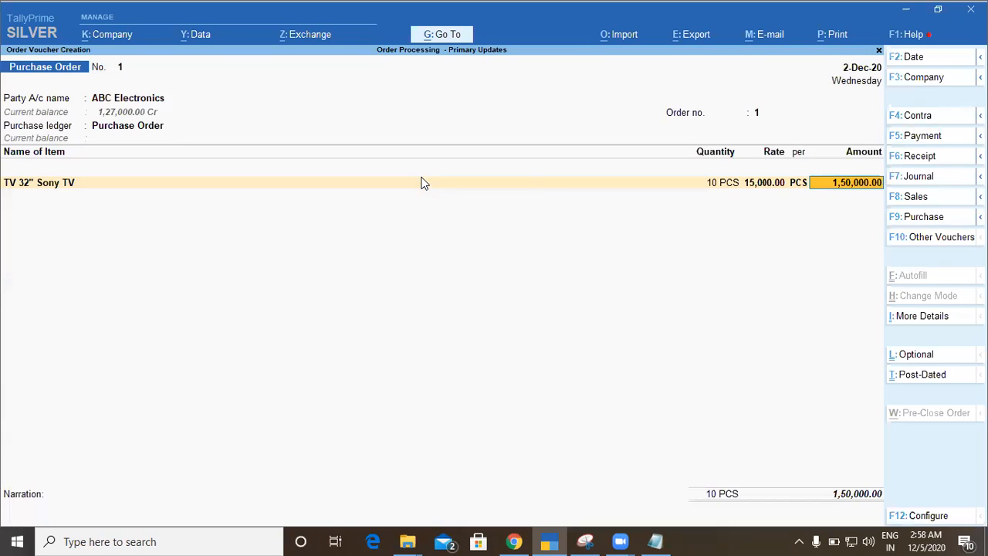
pyautogui.press('Return')
pyautogui.press('Return')
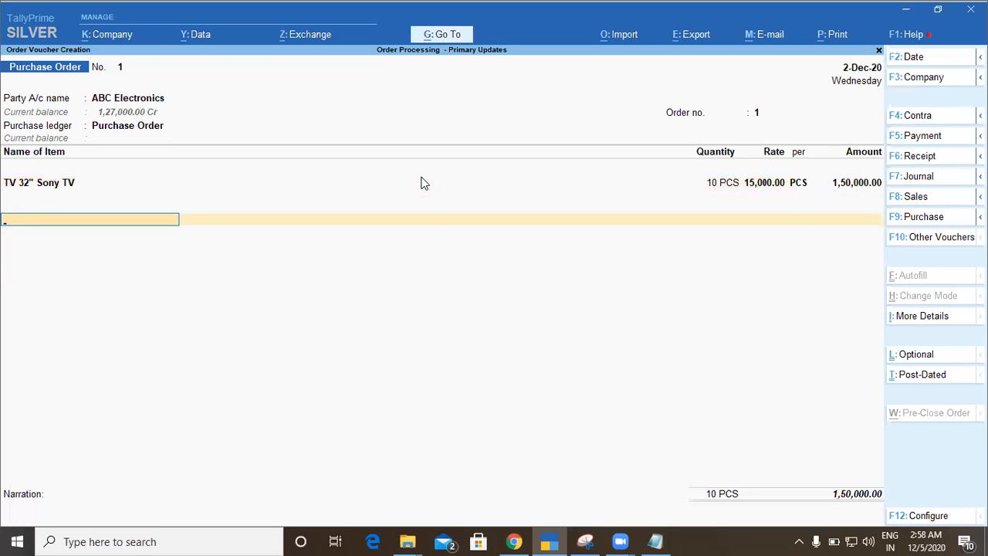
# Add the CGST and SGST ledgers below the item and save the purchase order with an empty narration
pyautogui.write('Cgst')
pyautogui.press('Return')
pyautogui.press('Return')
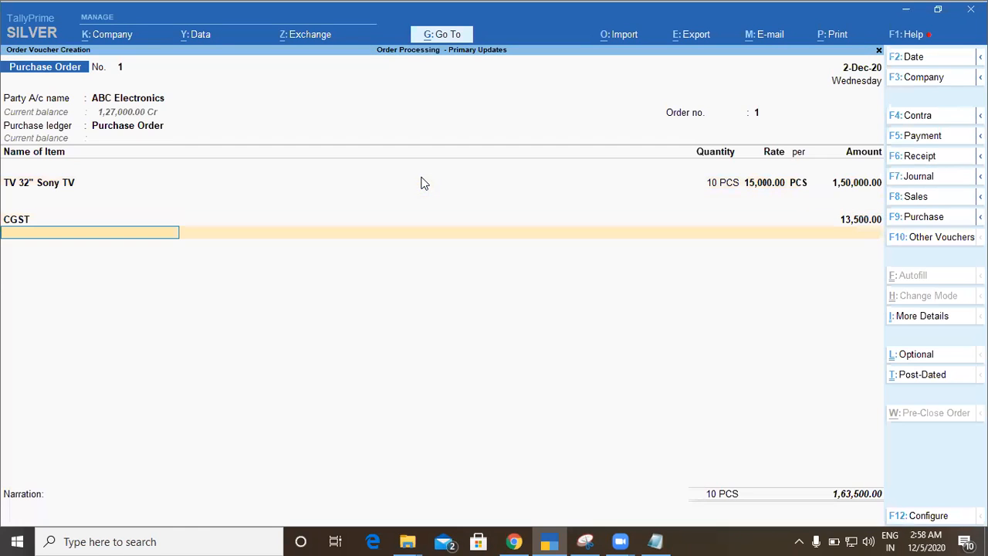
pyautogui.write('Sgs')
pyautogui.press('Return')
pyautogui.press('Return')
pyautogui.press('Return')
pyautogui.press('Return')
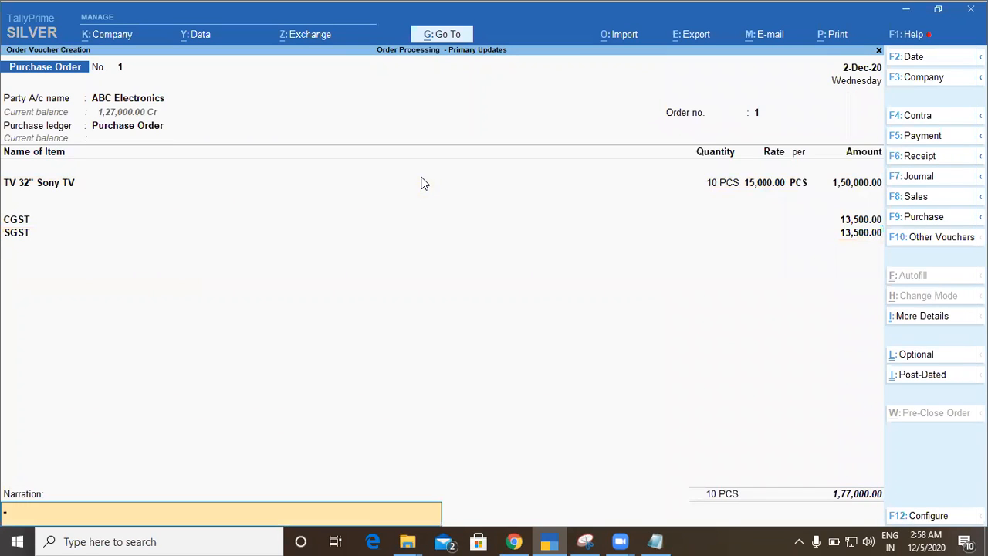
pyautogui.press('Return')
pyautogui.press('Return')
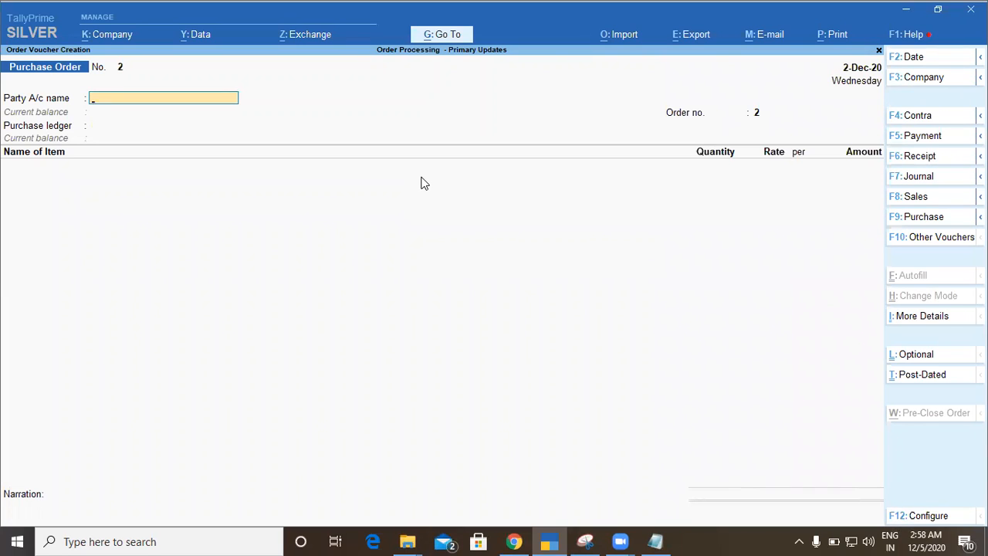
# Start a Purchase voucher dated 5-Dec-20, leaving the supplier invoice number and date blank
pyautogui.click(924, 217)
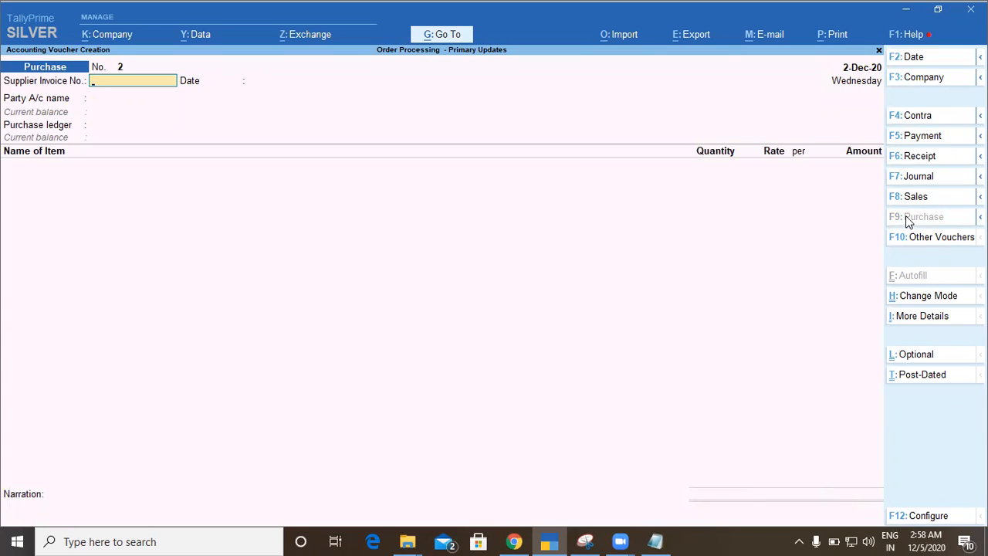
pyautogui.press('Return')
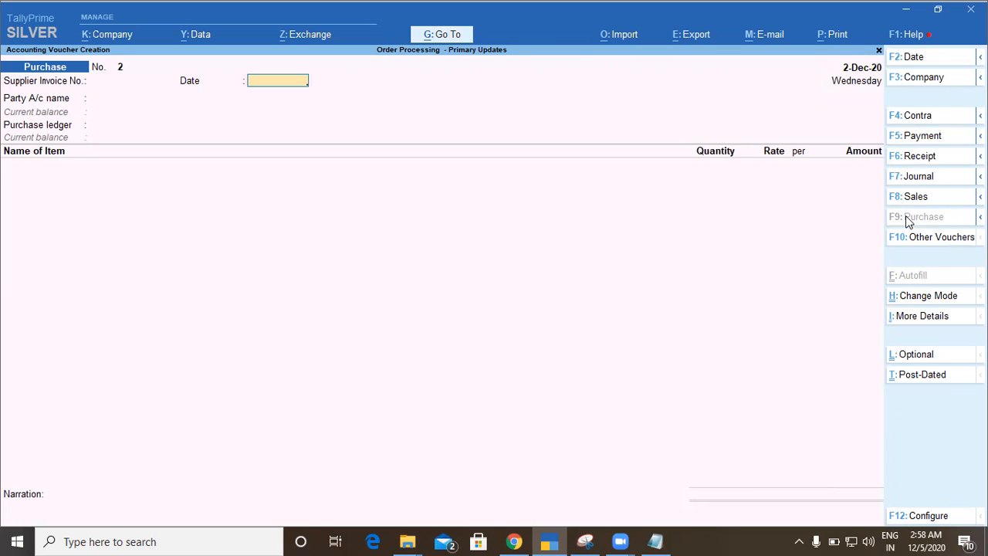
pyautogui.press('F2')
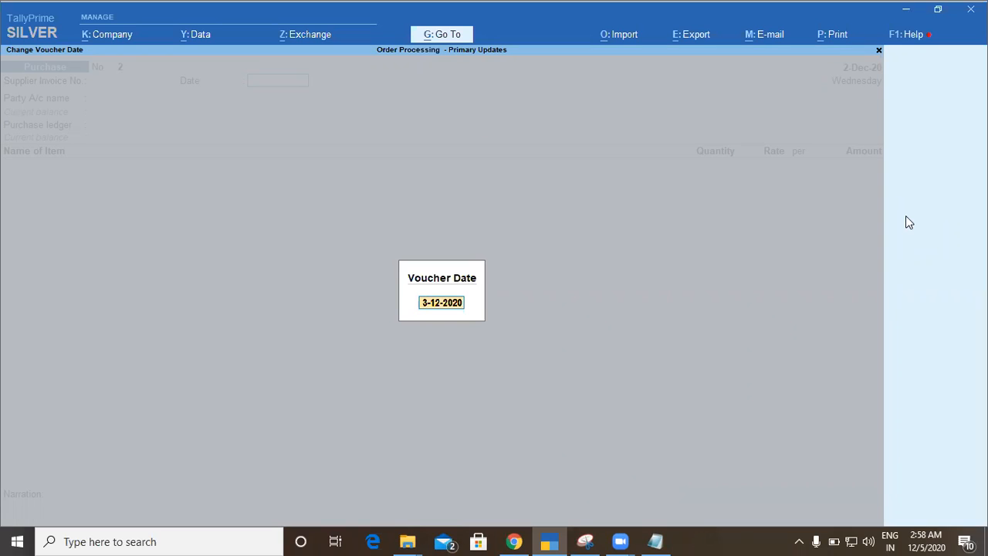
pyautogui.write('5.dec')
pyautogui.press('Return')
pyautogui.press('Return')
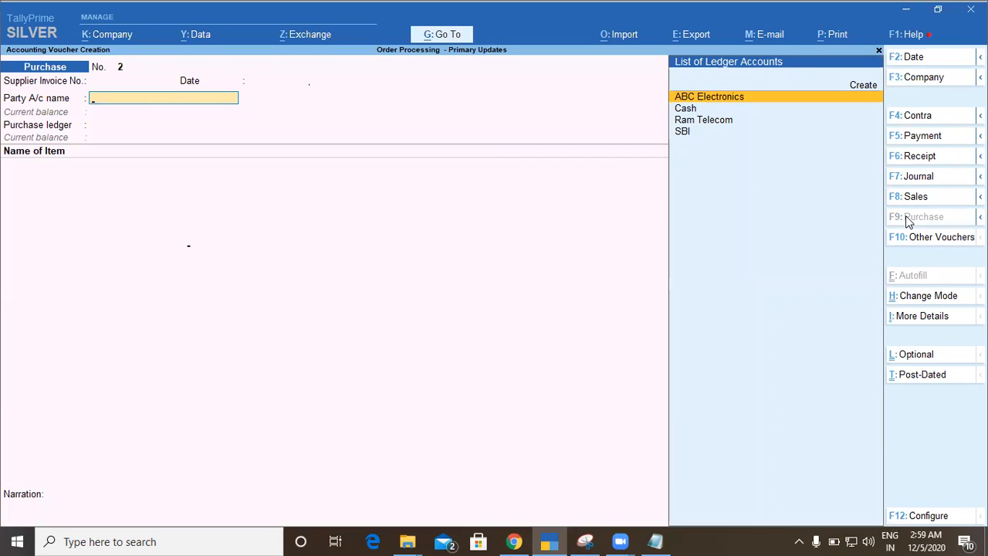
# Choose ABC Electronics as the purchase party, bring up its list of orders, and leave the receipt and order details without selecting any
pyautogui.press('Return')
pyautogui.press('Return')
pyautogui.press('Return')
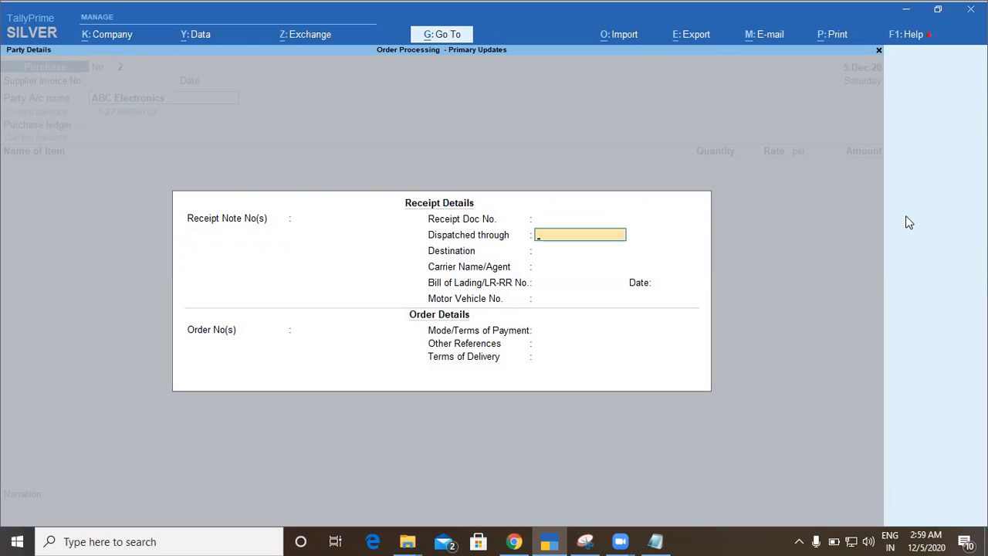
pyautogui.press('Return')
pyautogui.press('Return')
pyautogui.press('Return')
pyautogui.press('Return')
pyautogui.press('Return')
pyautogui.press('Return')
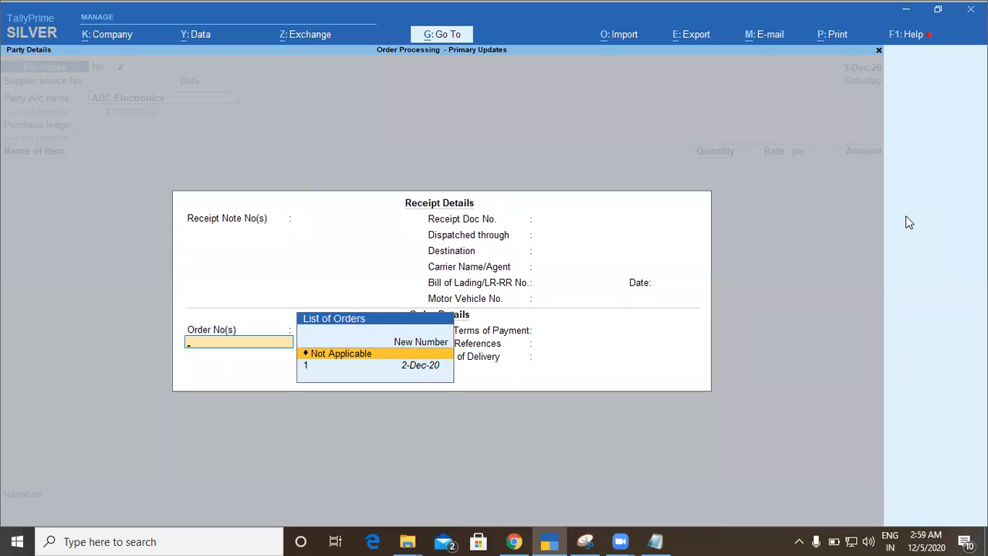
pyautogui.press('BackSpace')
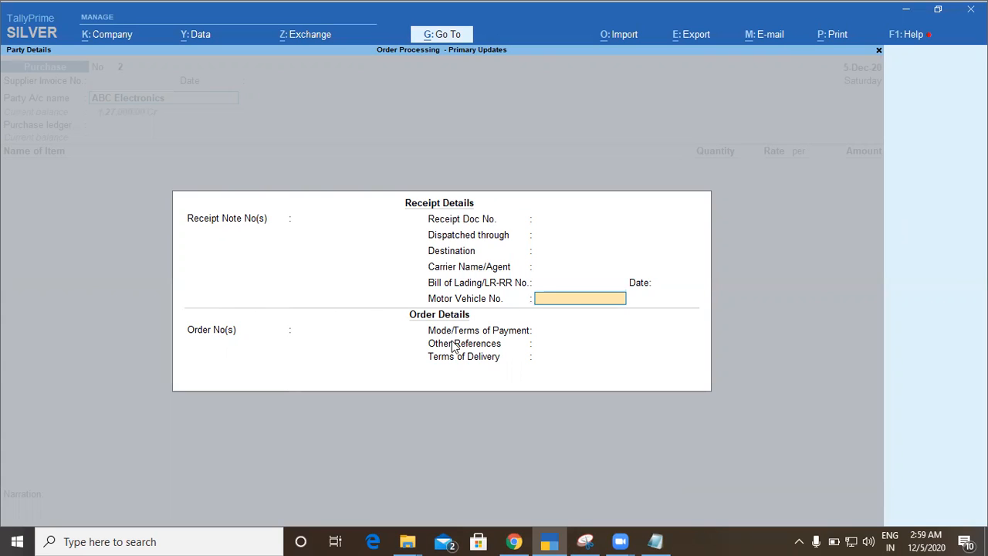
pyautogui.press('Escape')
pyautogui.press('y')
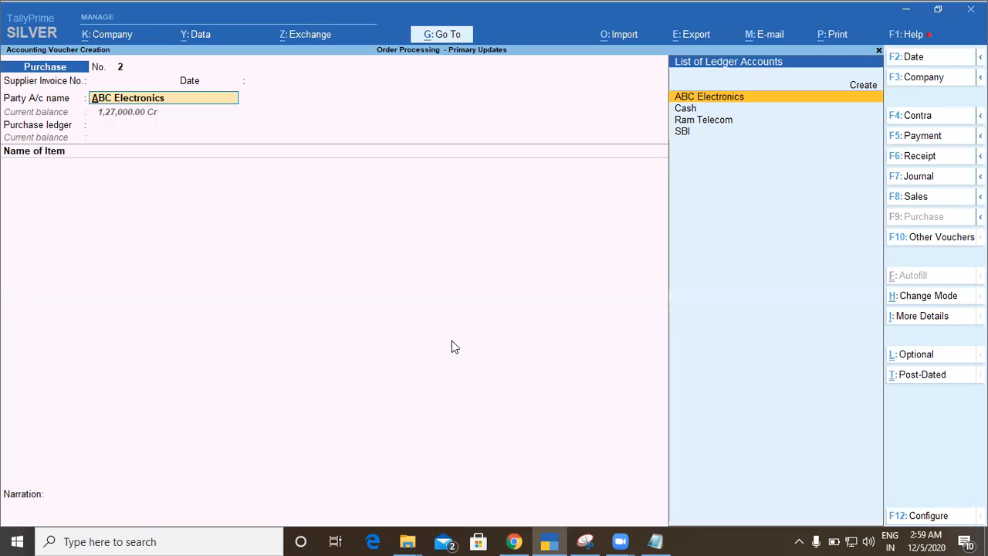
# Set Provide Order details to No in the voucher configuration and check the party's receipt details screen
pyautogui.press('F12')
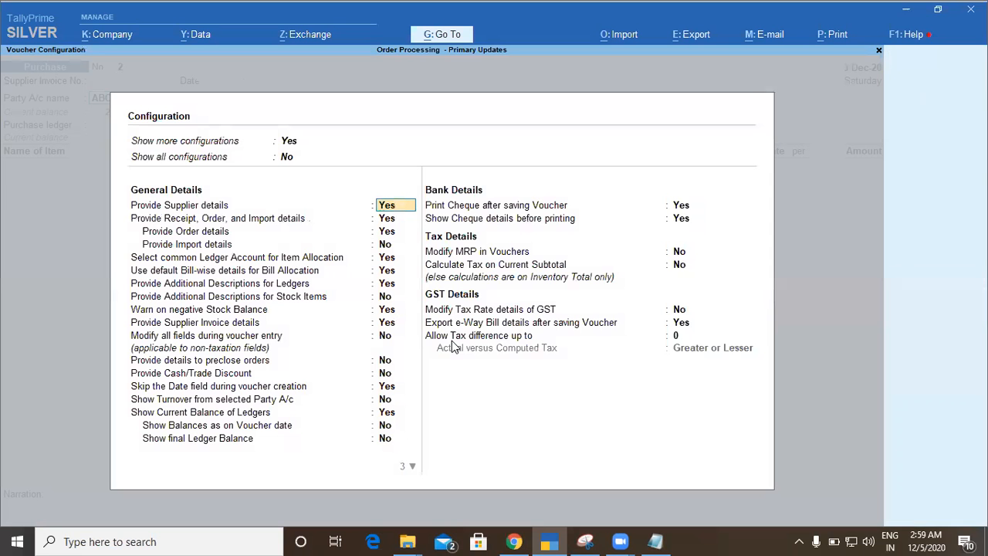
pyautogui.press('Return')
pyautogui.press('Return')
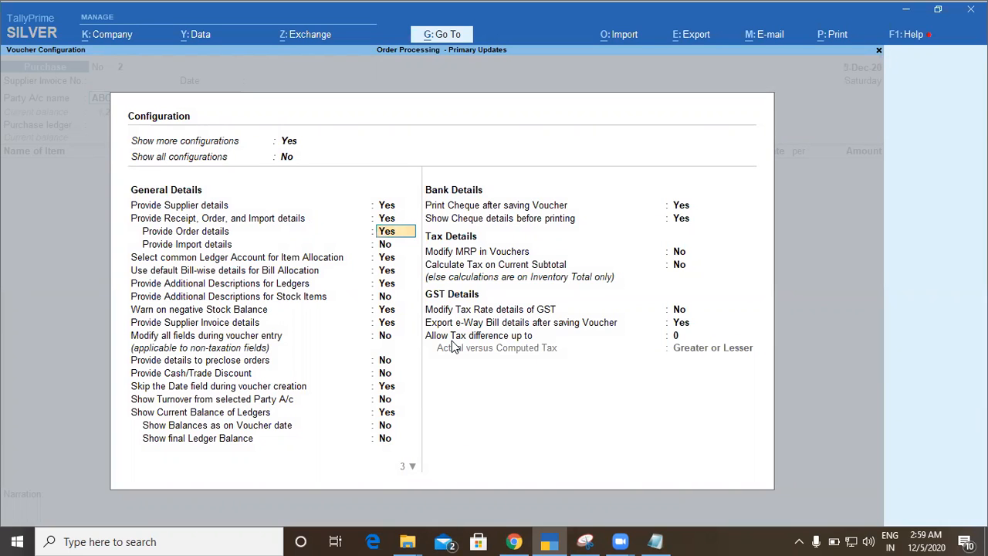
pyautogui.press('n')
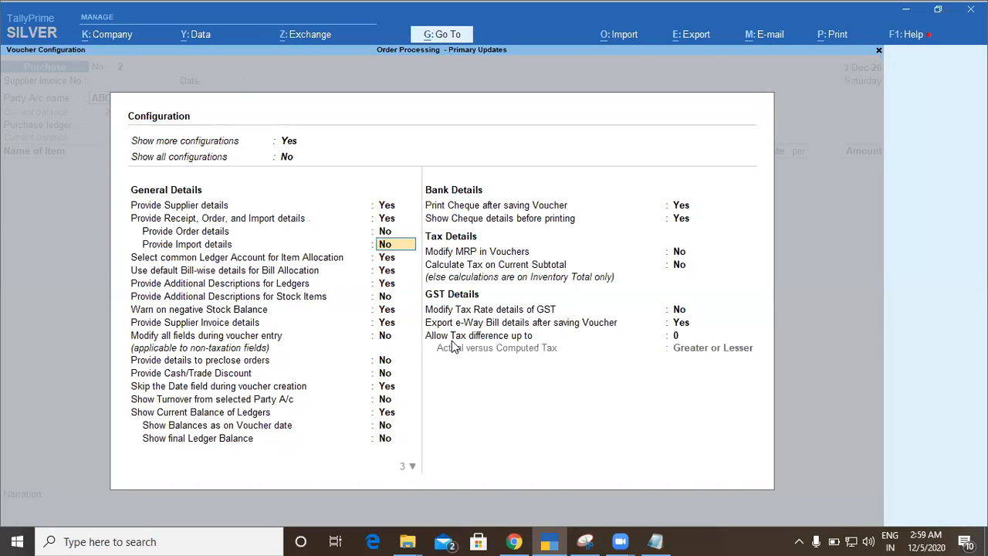
pyautogui.hotkey('ctrl', 'a')
pyautogui.press('Return')
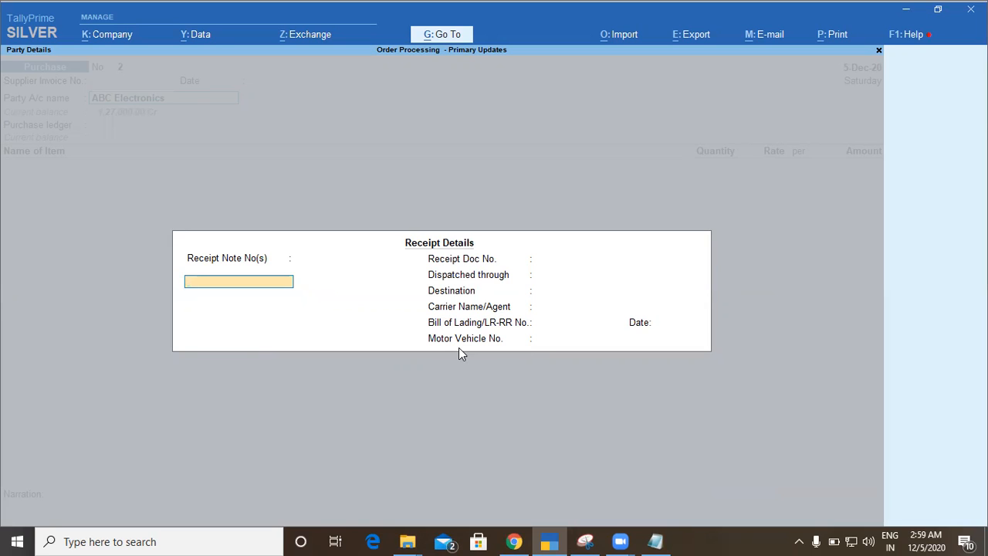
pyautogui.press('Escape')
pyautogui.press('y')
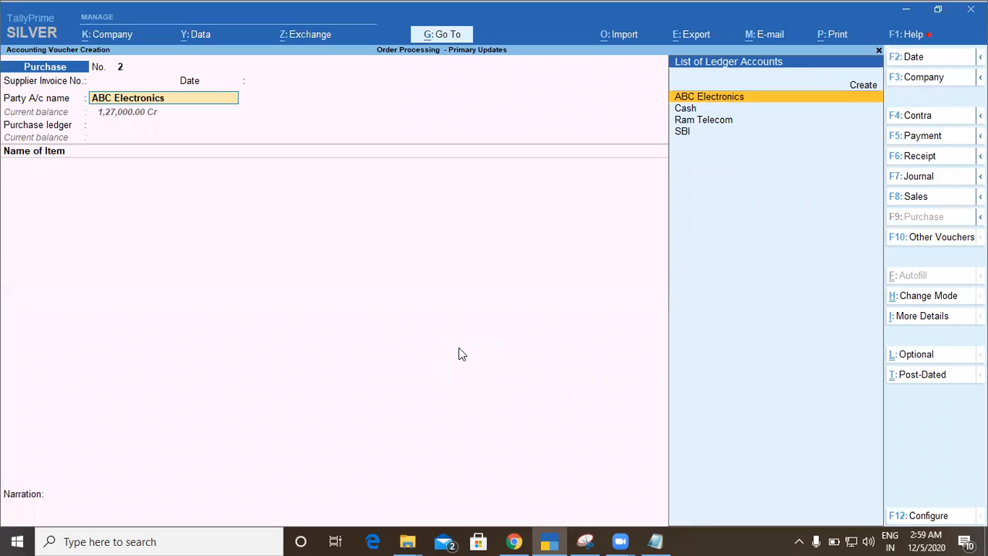
# Set Provide Order details to Yes in the purchase voucher configuration and save the configuration
pyautogui.press('F12')
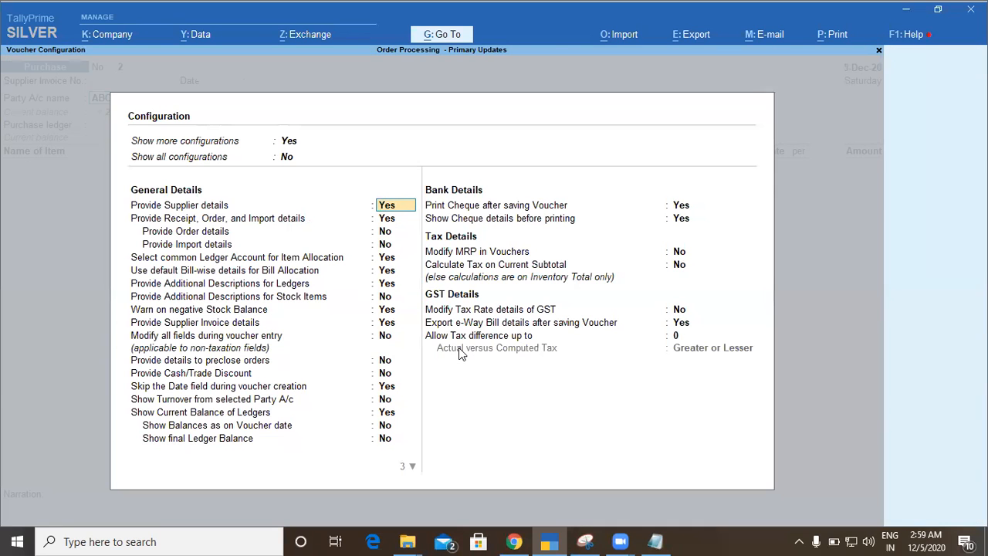
pyautogui.press('Return')
pyautogui.press('Return')
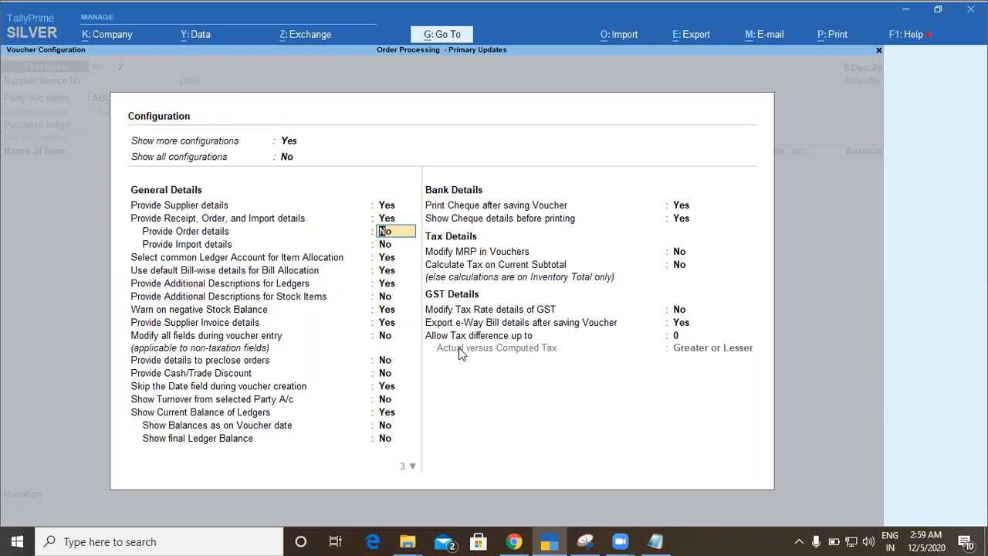
pyautogui.write('y')
pyautogui.press('Return')
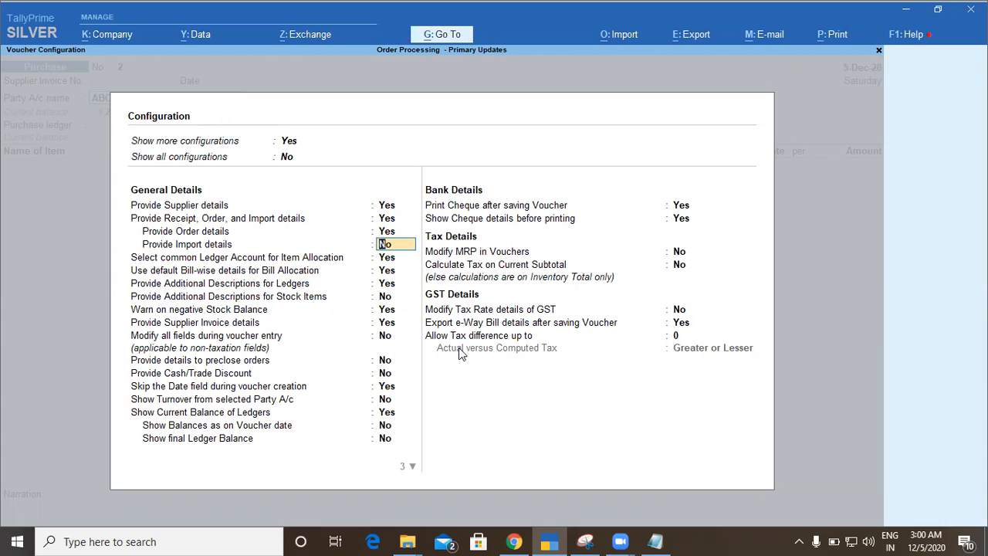
pyautogui.hotkey('ctrl', 'a')
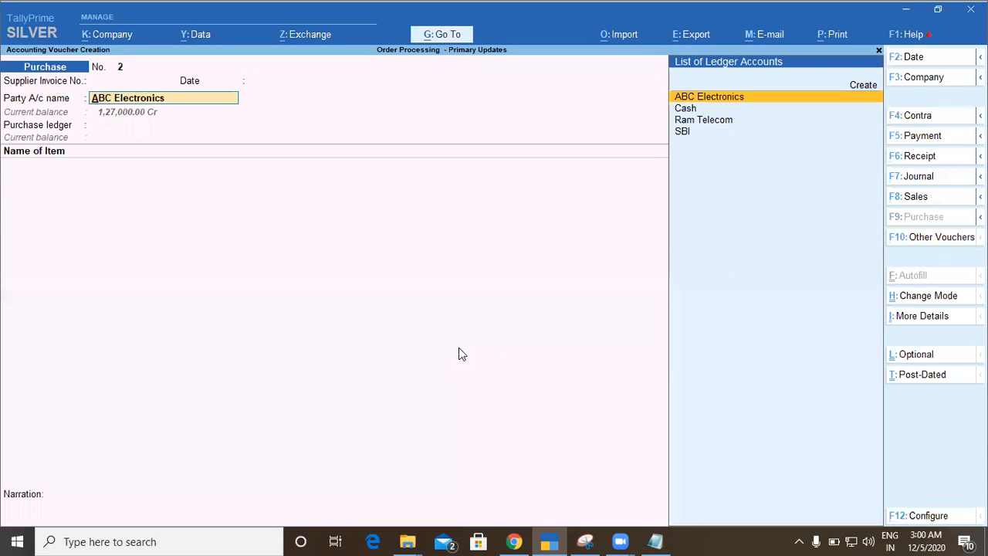
# Link the ABC Electronics purchase to order number 1 dated 2-Dec-20, leaving all receipt details blank
pyautogui.press('Return')
pyautogui.press('Return')
pyautogui.press('Return')
pyautogui.press('Return')
pyautogui.press('Return')
pyautogui.press('Return')
pyautogui.press('Return')
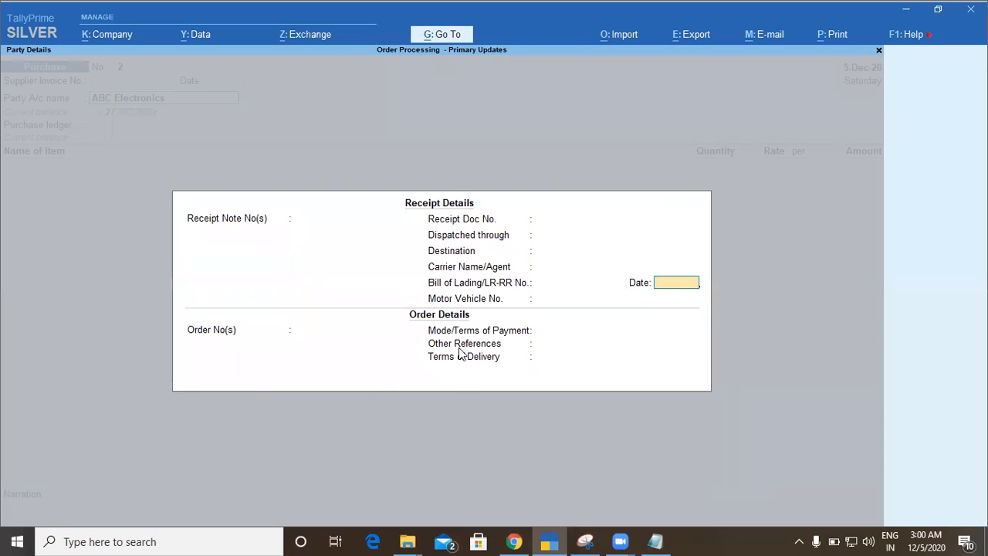
pyautogui.press('Return')
pyautogui.press('Return')
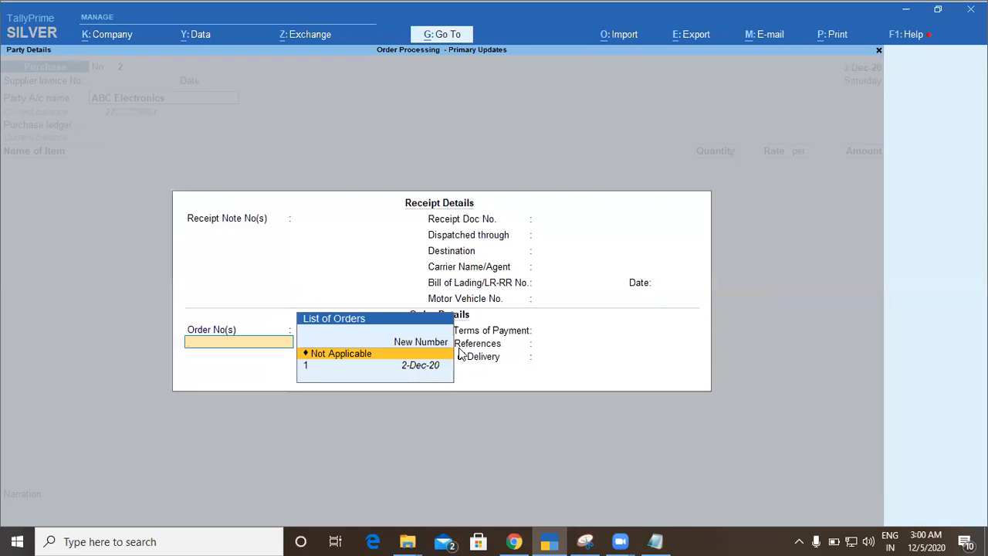
pyautogui.press('Down')
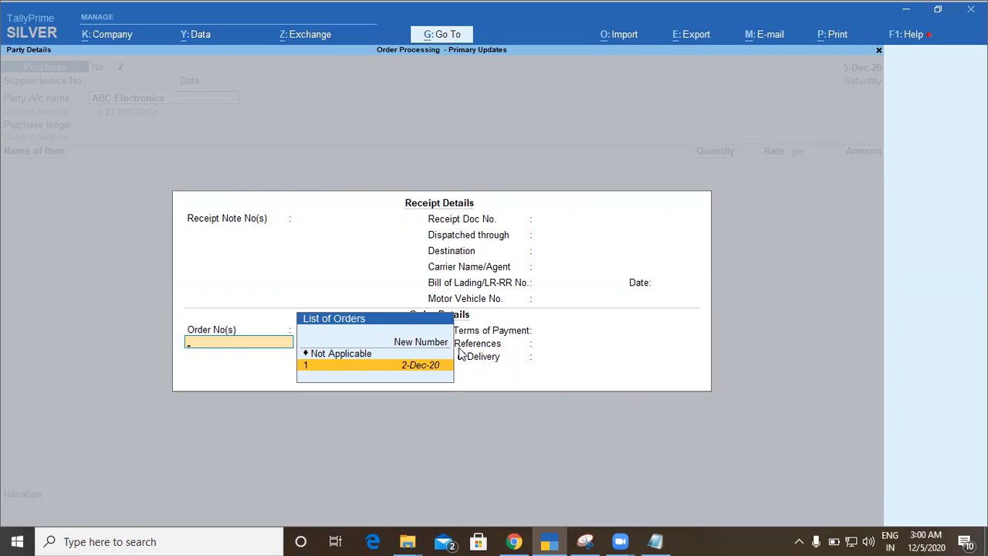
pyautogui.press('Return')
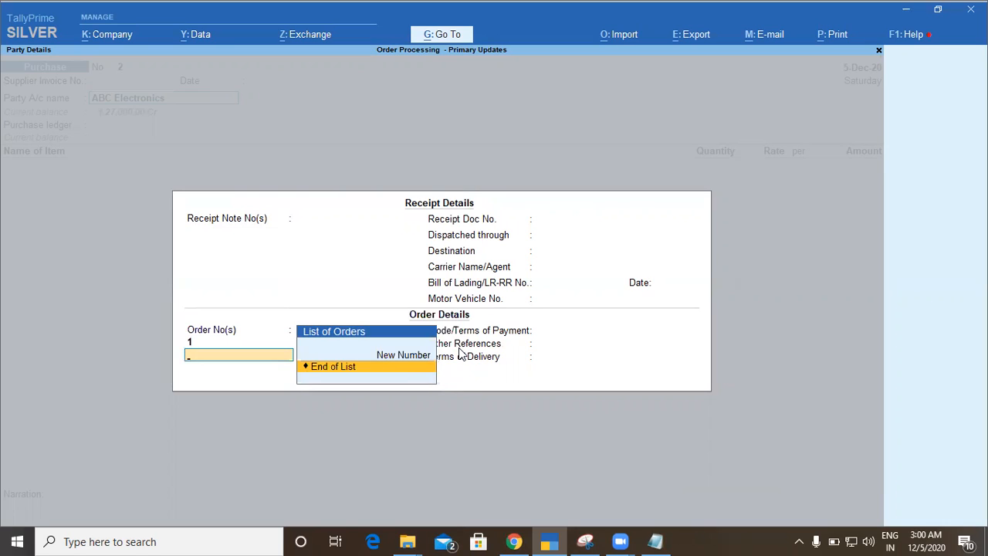
pyautogui.press('Return')
# Leave the remaining order details blank and accept the supplier details of ABC Electronics unchanged
pyautogui.press('Return')
pyautogui.press('Return')
pyautogui.press('Return')
pyautogui.press('Return')
pyautogui.press('Return')
pyautogui.press('Return')
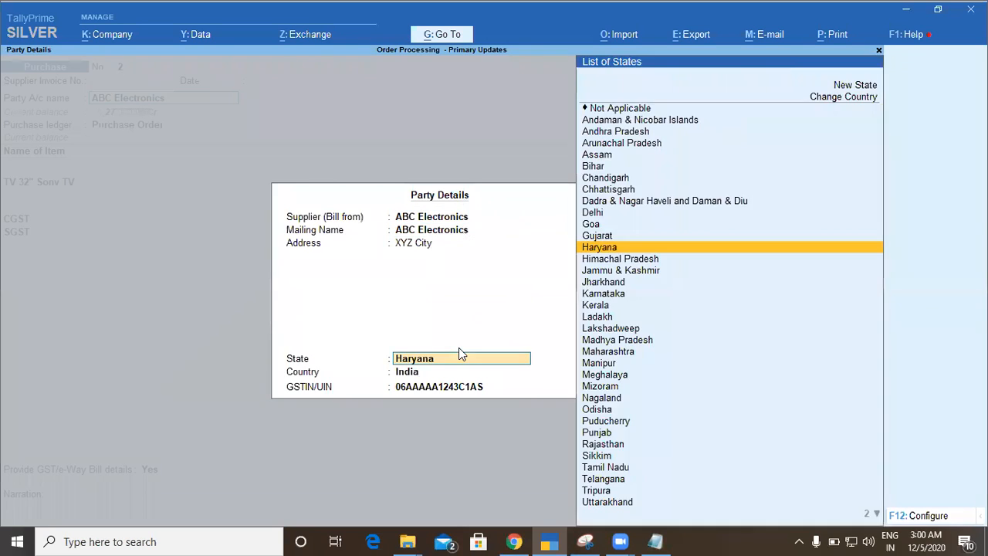
pyautogui.press('Return')
pyautogui.press('Return')
pyautogui.press('Return')
pyautogui.press('Return')
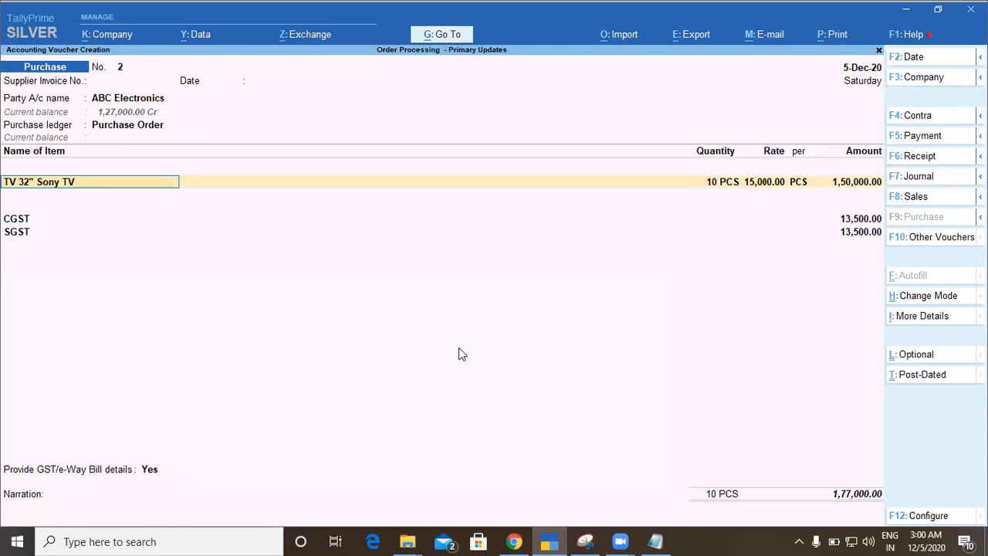
# Accept the TV 32" Sony TV line from the order with 10 PCS at 15,000.00 per PCS
pyautogui.press('Return')
pyautogui.press('Return')
pyautogui.press('Return')
pyautogui.press('Return')
pyautogui.press('Return')
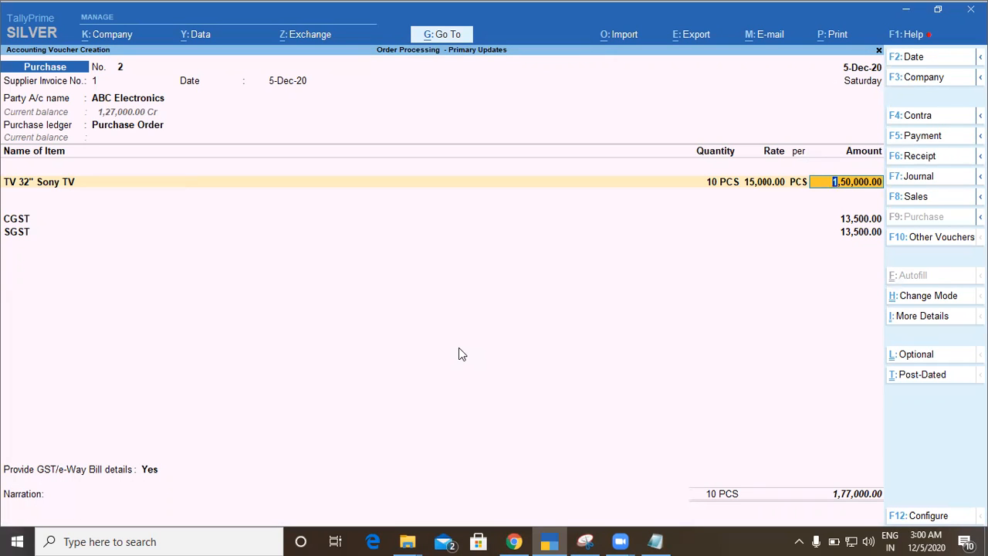
pyautogui.press('Return')
# Accept the CGST and SGST lines without ledger descriptions and save the purchase voucher with an empty narration
pyautogui.press('Return')
pyautogui.press('Return')
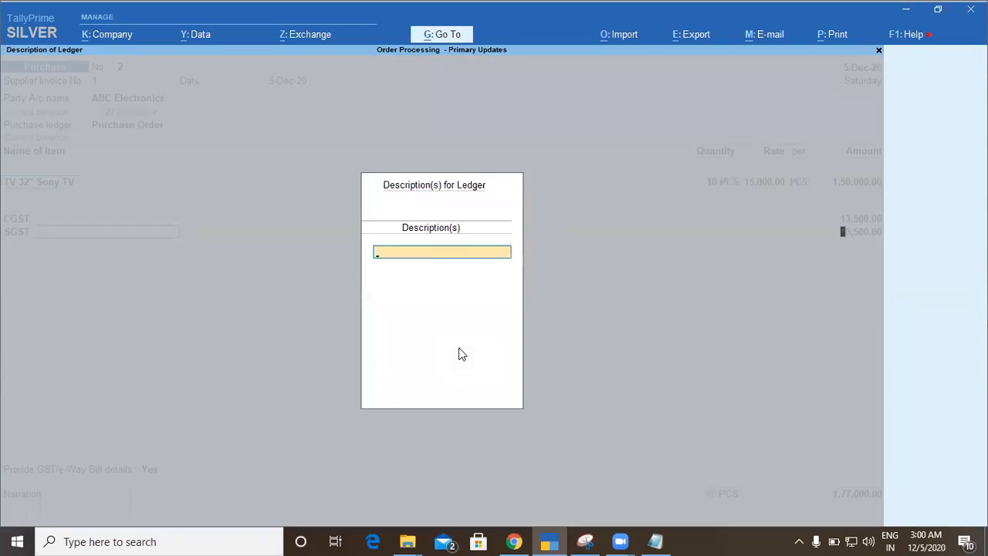
pyautogui.press('Return')
pyautogui.press('Return')
pyautogui.press('Return')
pyautogui.press('Return')
pyautogui.press('Return')
pyautogui.press('Return')
pyautogui.press('Return')
pyautogui.press('Return')
pyautogui.press('Return')
pyautogui.press('Return')
pyautogui.press('Return')
pyautogui.press('Return')
pyautogui.press('Return')
pyautogui.press('Return')
pyautogui.press('Return')
pyautogui.press('Return')
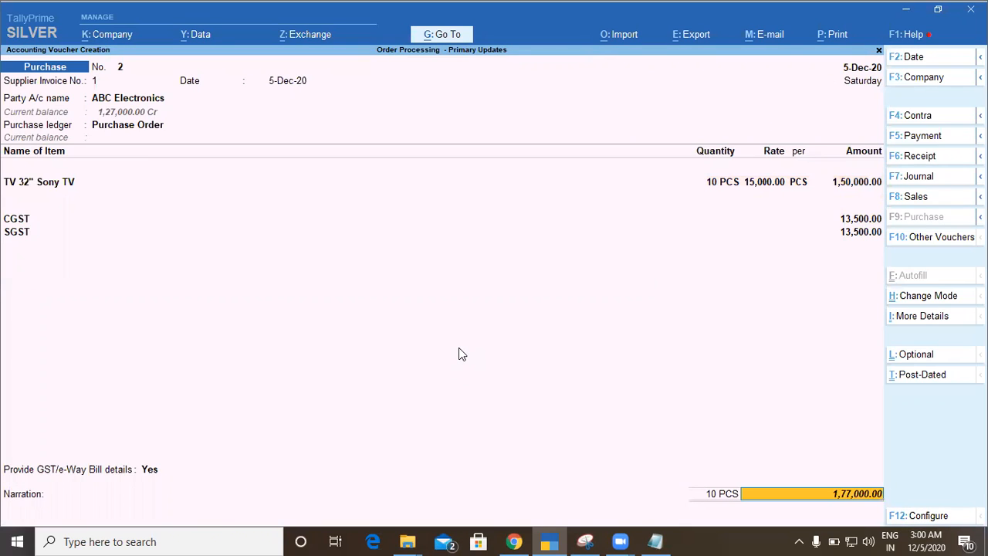
pyautogui.press('Return')
pyautogui.press('Return')
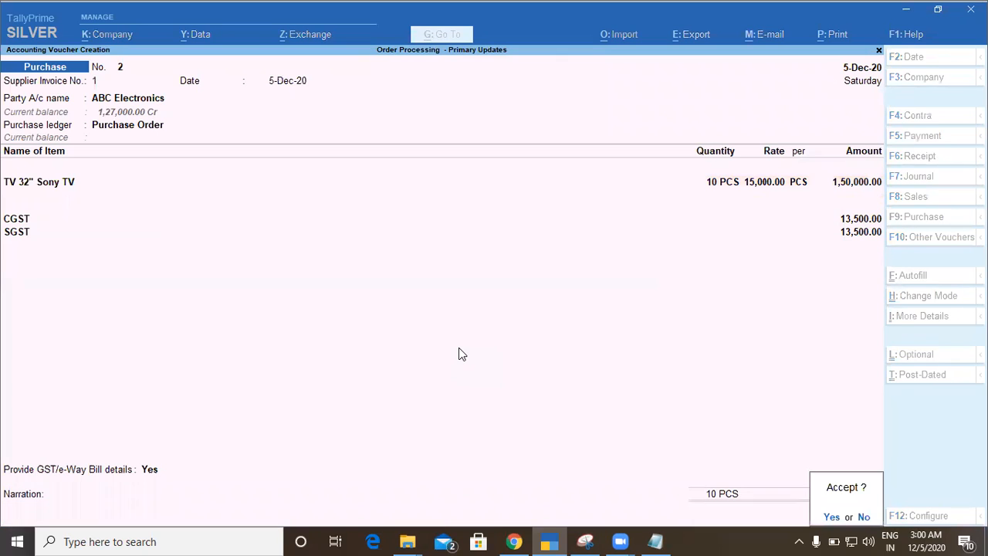
pyautogui.press('Return')
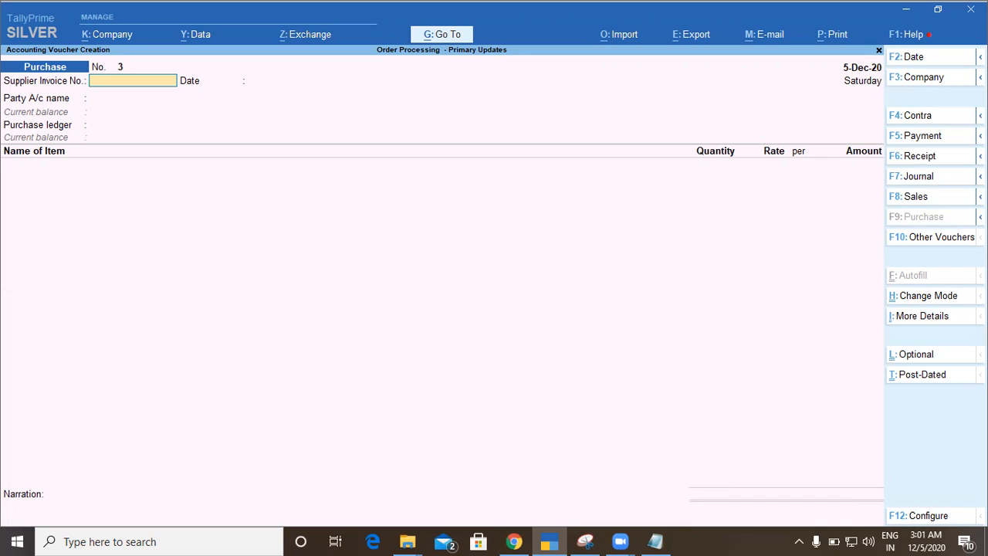
# Start a Sales Order dated 5-Dec-20 for Ram Telecom, leaving order and dispatch details blank and accepting its party details
pyautogui.moveTo(980, 196)
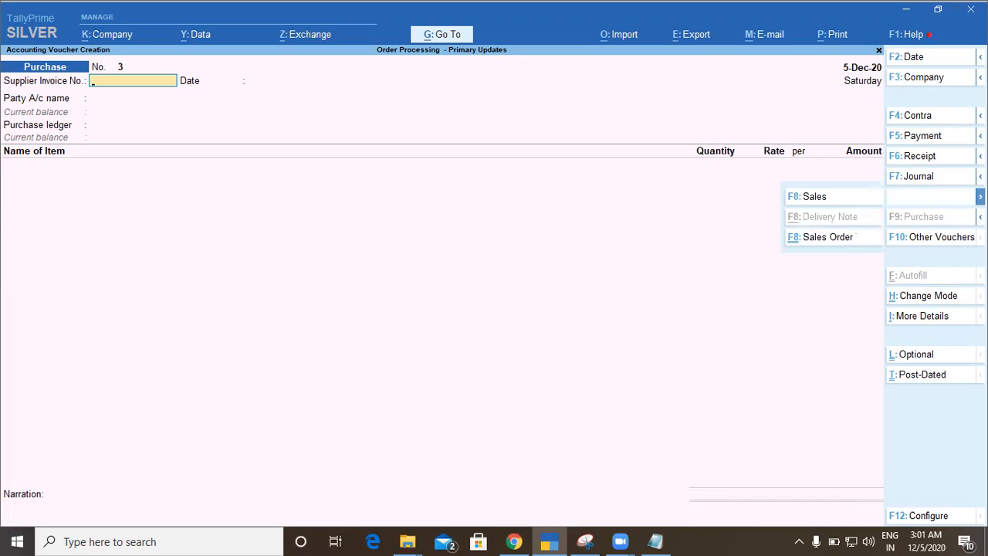
pyautogui.click(838, 241)
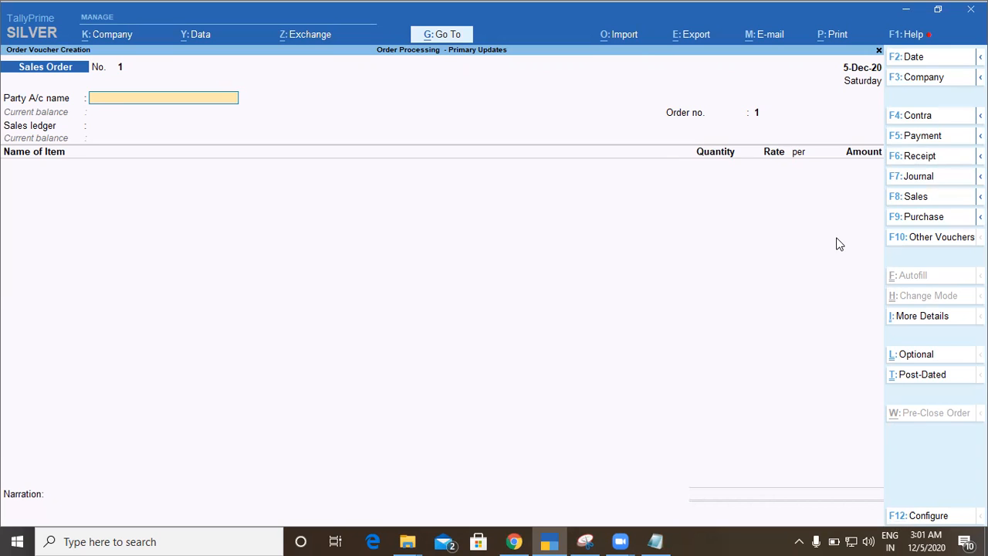
pyautogui.write('Ram')
pyautogui.press('Return')
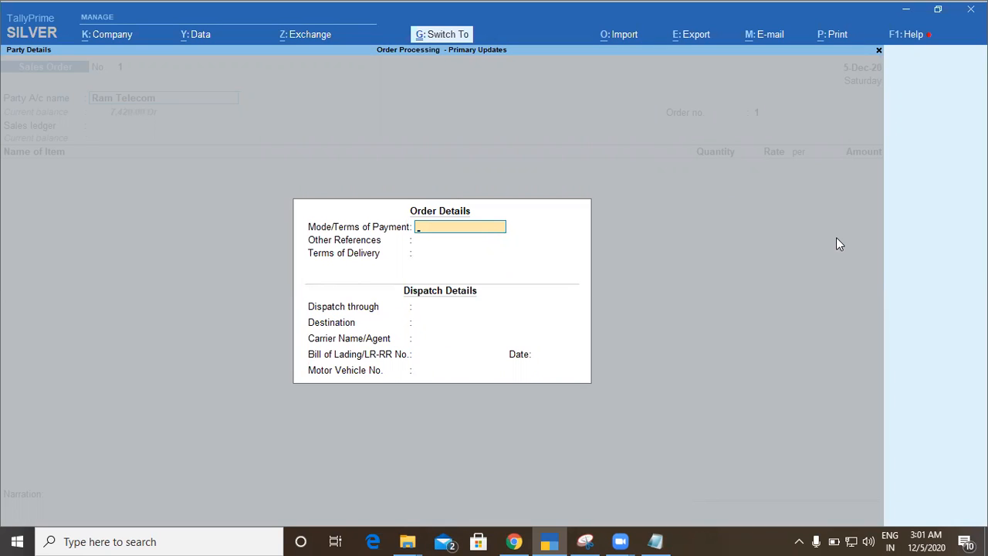
pyautogui.hotkey('ctrl', 'a')
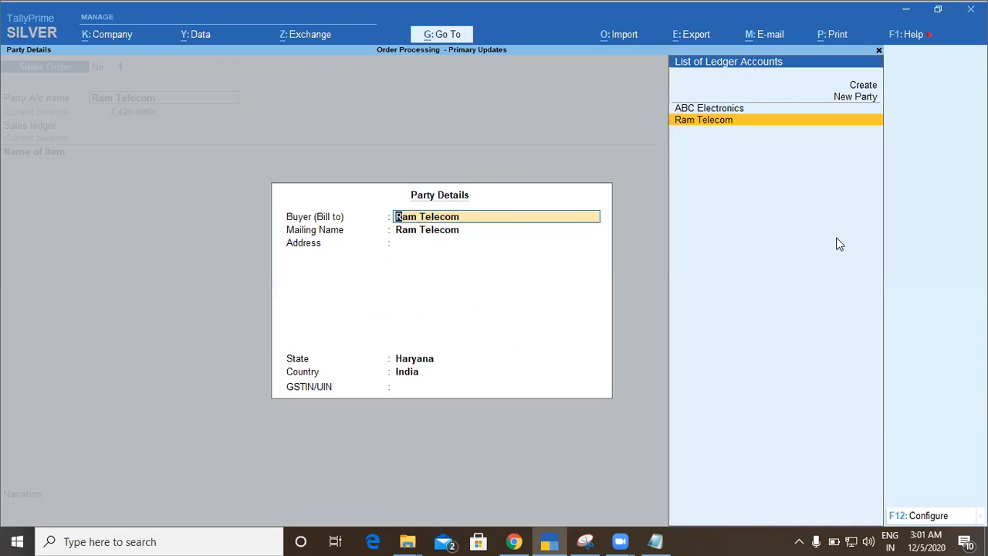
pyautogui.press('Return')
pyautogui.press('Return')
pyautogui.press('Return')
pyautogui.press('Return')
pyautogui.press('Return')
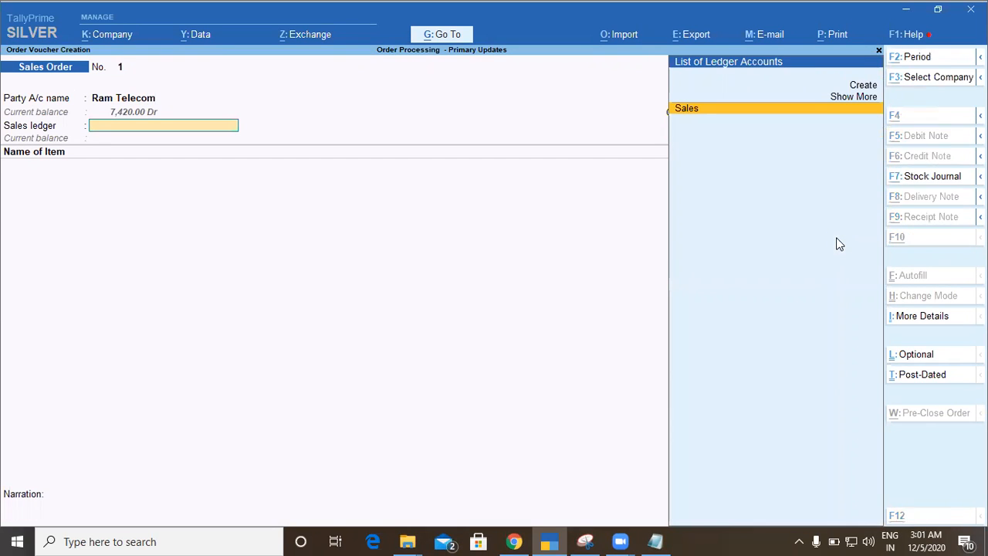
# Create a new ledger named Sales Order from the voucher's sales ledger field
pyautogui.hotkey('alt', 'c')
pyautogui.write('Sales')
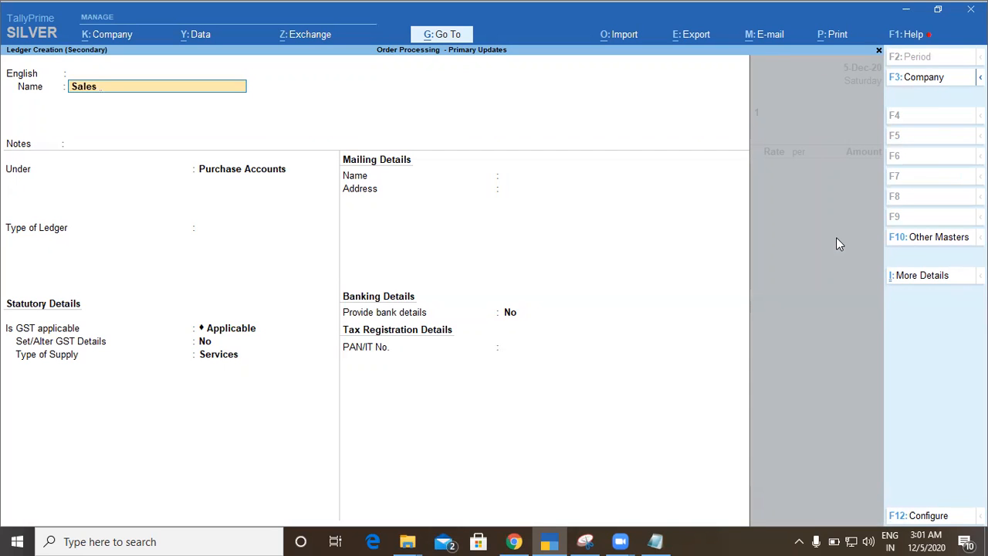
pyautogui.write(' Oredr')
pyautogui.press('BackSpace')
pyautogui.press('BackSpace')
pyautogui.write('der')
pyautogui.press('Return')
# Place the new ledger under Sales Accounts with ledger type Not Applicable and save it as the voucher's sales ledger
pyautogui.press('Return')
pyautogui.press('Return')
pyautogui.write('Sale')
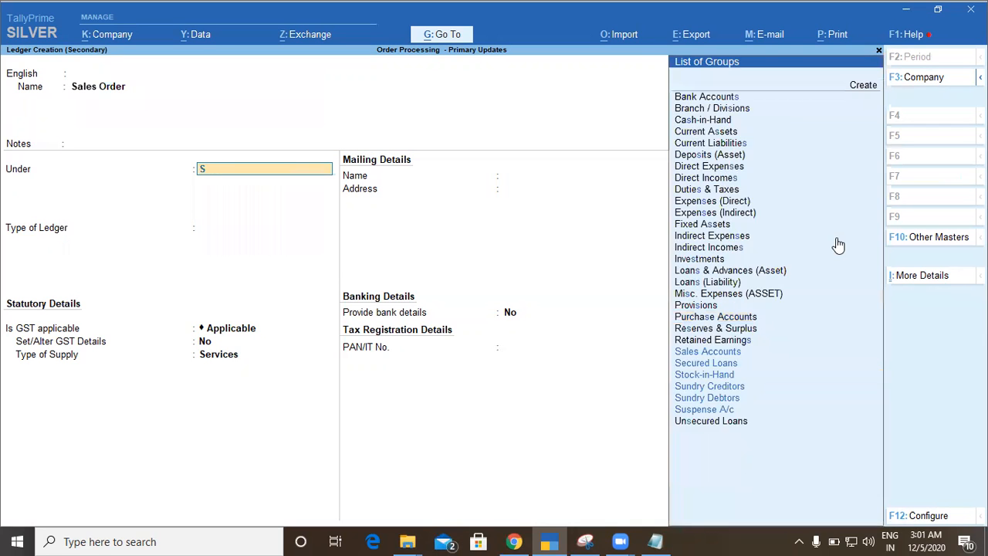
pyautogui.press('Return')
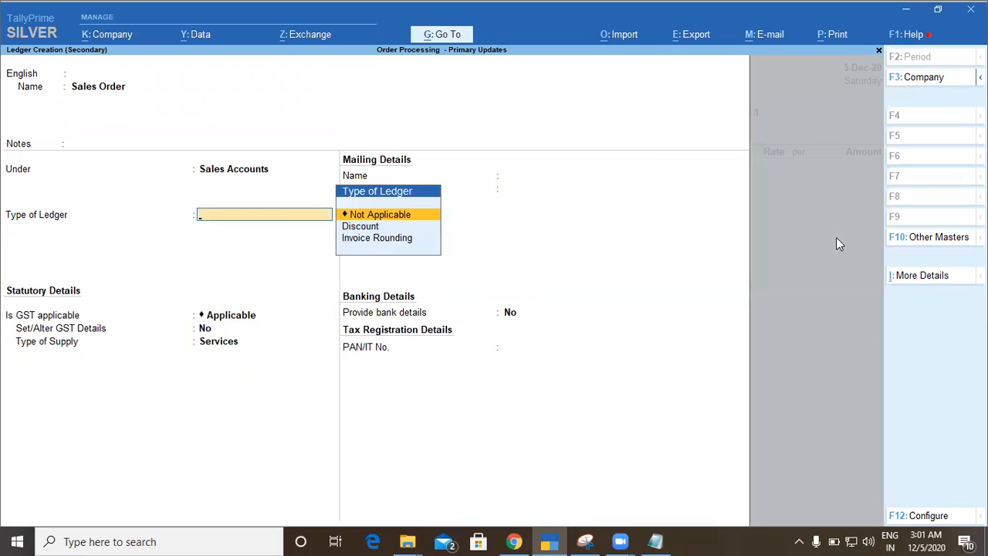
pyautogui.press('Return')
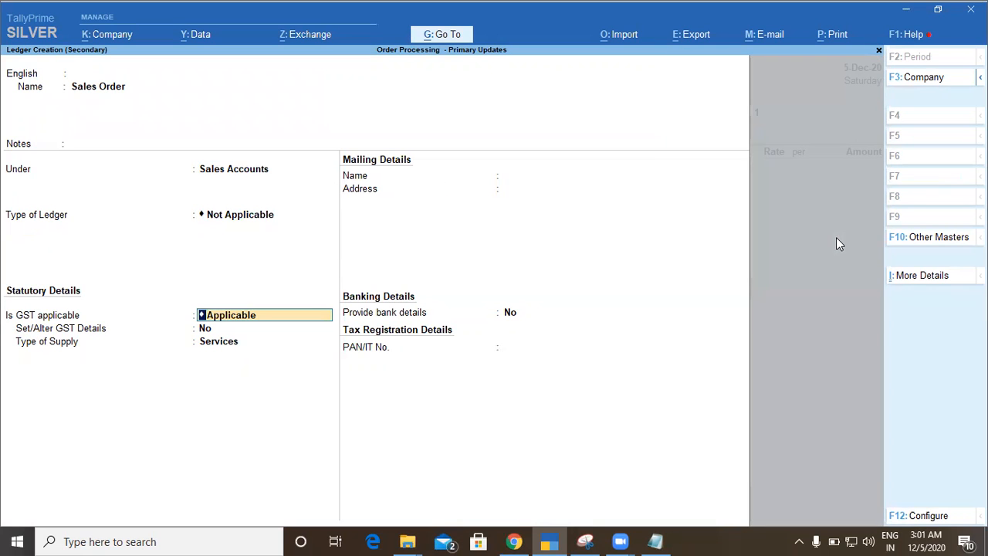
pyautogui.hotkey('ctrl', 'a')
pyautogui.press('Return')
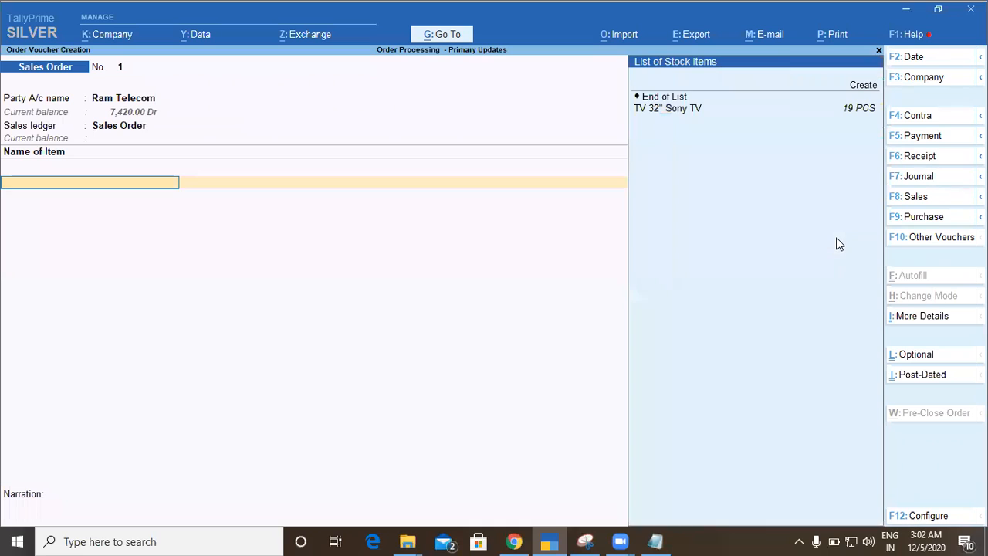
# Add TV 32" Sony TV to the sales order, due on 5-Dec-20, with 2 PCS at a rate of 20,000
pyautogui.press('Down')
pyautogui.press('Return')
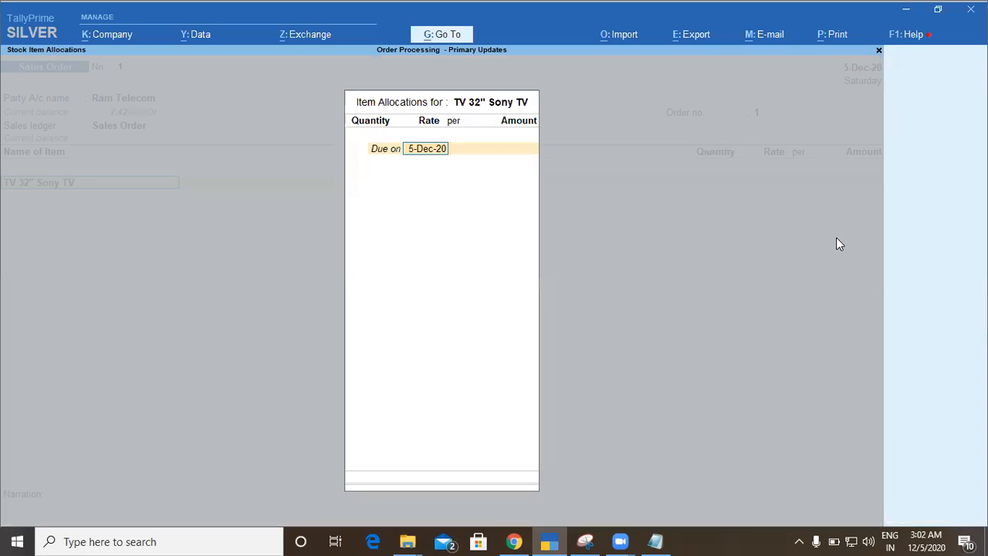
pyautogui.press('Return')
pyautogui.write('2')
pyautogui.press('Return')
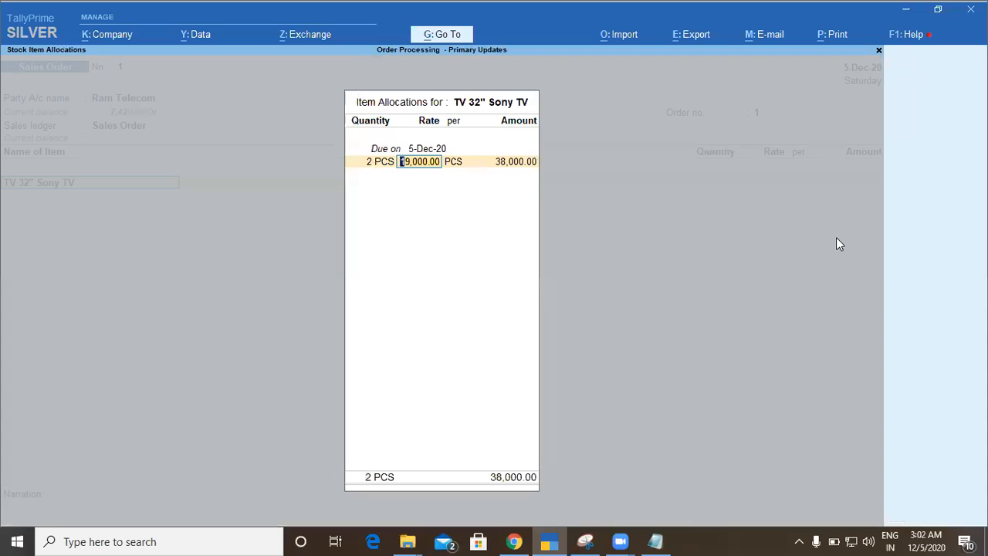
pyautogui.write('20000')
pyautogui.press('Return')
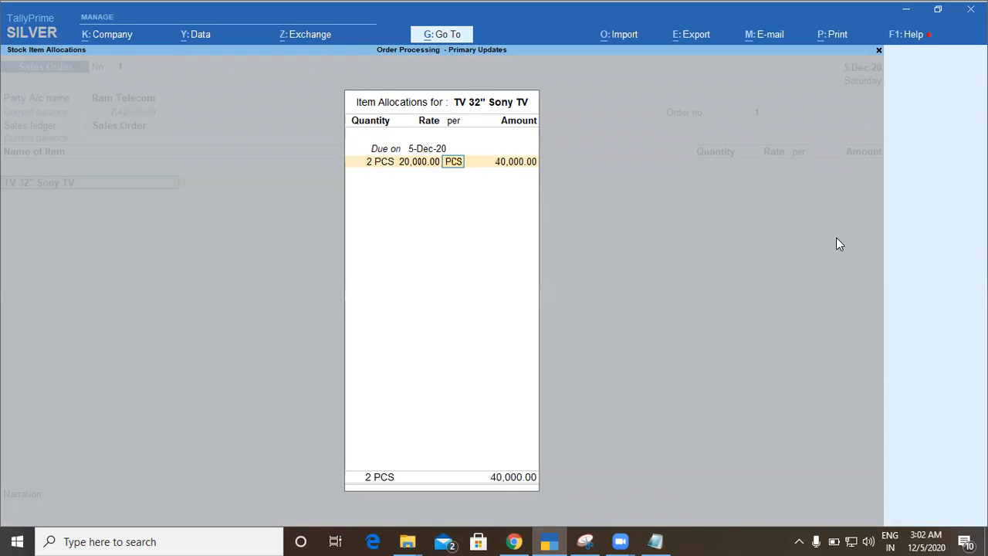
pyautogui.press('Return')
pyautogui.press('Return')
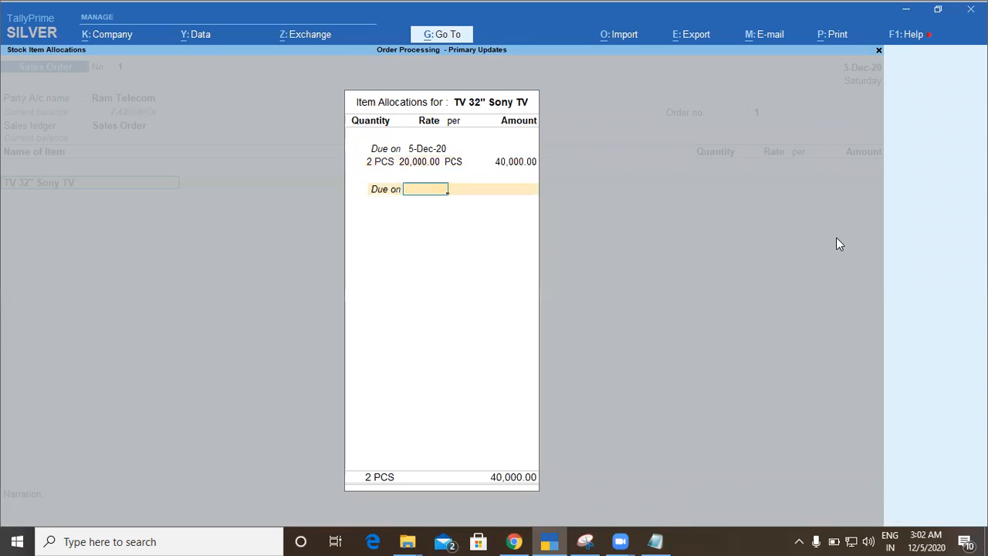
pyautogui.press('Return')
# End the item list and add the CGST and SGST tax ledgers to the sales order
pyautogui.press('Return')
pyautogui.press('Return')
pyautogui.write('Cgst')
pyautogui.press('Return')
pyautogui.press('Return')
pyautogui.press('Return')
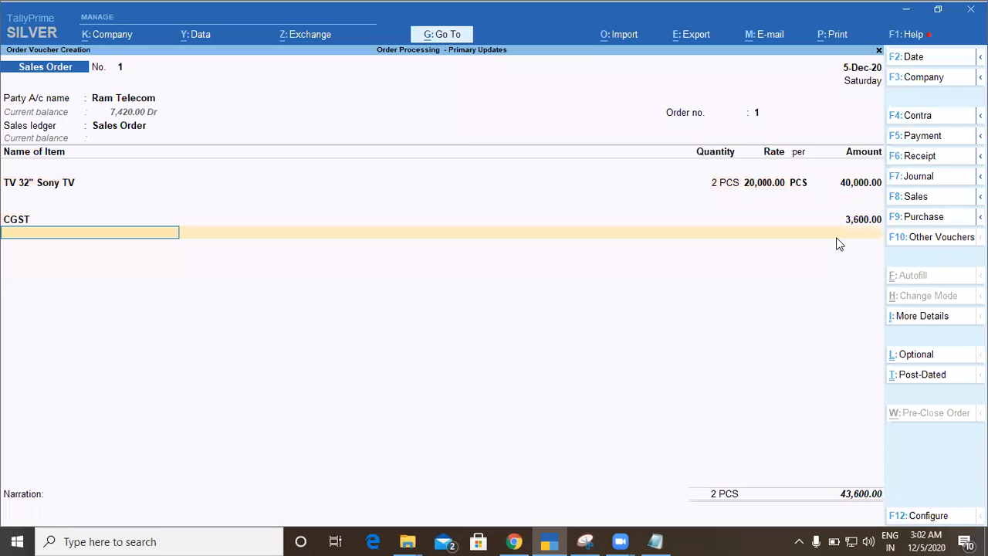
pyautogui.write('Sgst')
pyautogui.press('Return')
pyautogui.press('Return')
pyautogui.press('Return')
# Save the sales order with an empty narration and return to the Gateway of Tally
pyautogui.press('Return')
pyautogui.press('Return')
pyautogui.press('Return')
pyautogui.press('Return')
pyautogui.press('Escape')
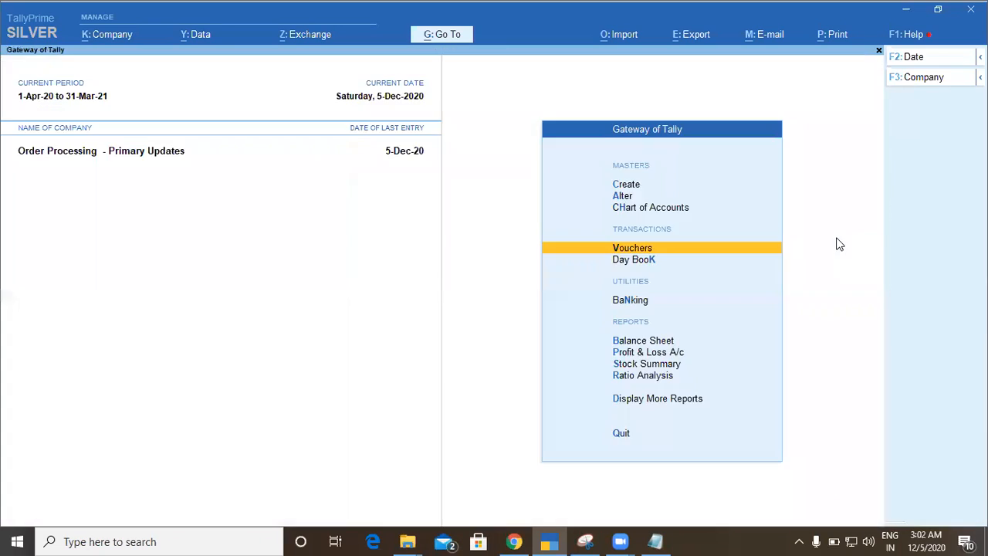
pyautogui.press('Escape')
pyautogui.press('Escape')
pyautogui.press('Escape')
pyautogui.press('Escape')
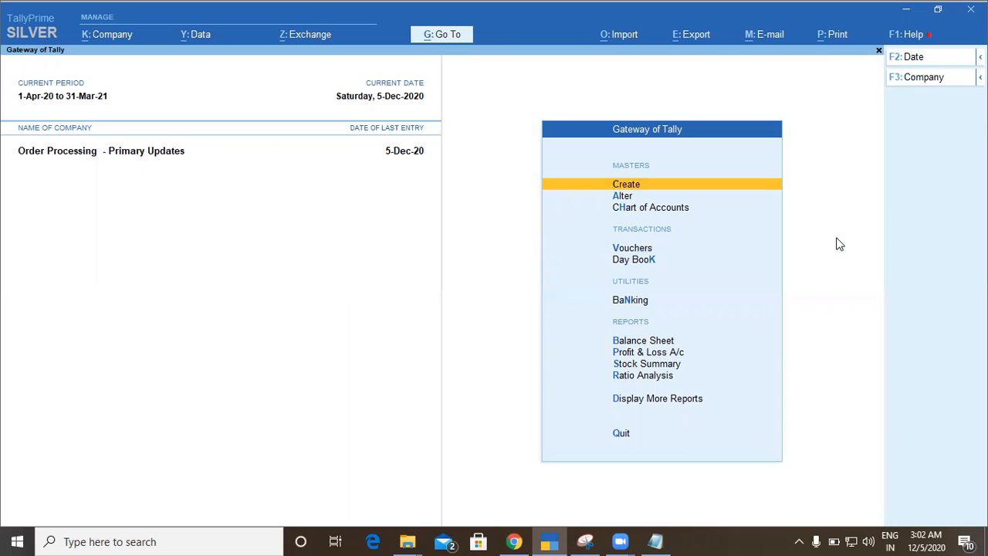
# Open the Display More Reports list from the Gateway of Tally
pyautogui.press('Down')
pyautogui.press('Down')
pyautogui.press('Down')
pyautogui.press('Down')
pyautogui.press('Down')
pyautogui.press('Down')
pyautogui.press('Down')
pyautogui.press('Down')
pyautogui.press('Down')
pyautogui.press('Down')
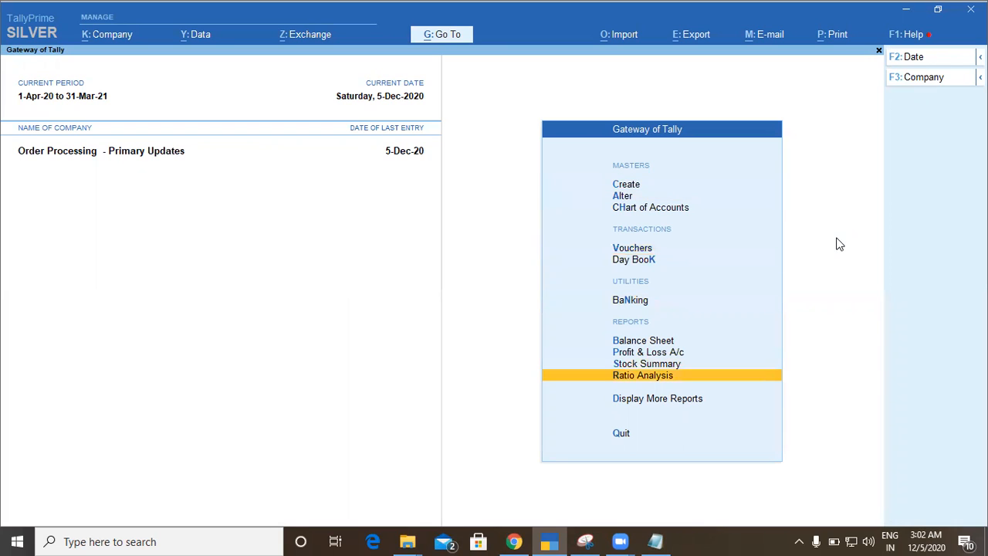
pyautogui.press('Return')
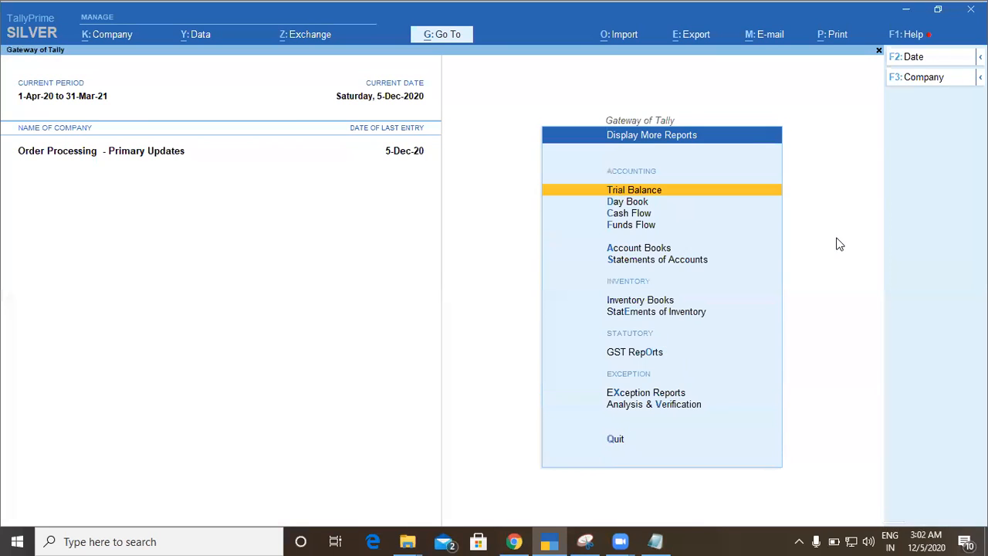
# Open the Statements of Inventory group of reports
pyautogui.press('Down')
pyautogui.press('Down')
pyautogui.press('Down')
pyautogui.press('Down')
pyautogui.press('Down')
pyautogui.press('Down')
pyautogui.press('Down')
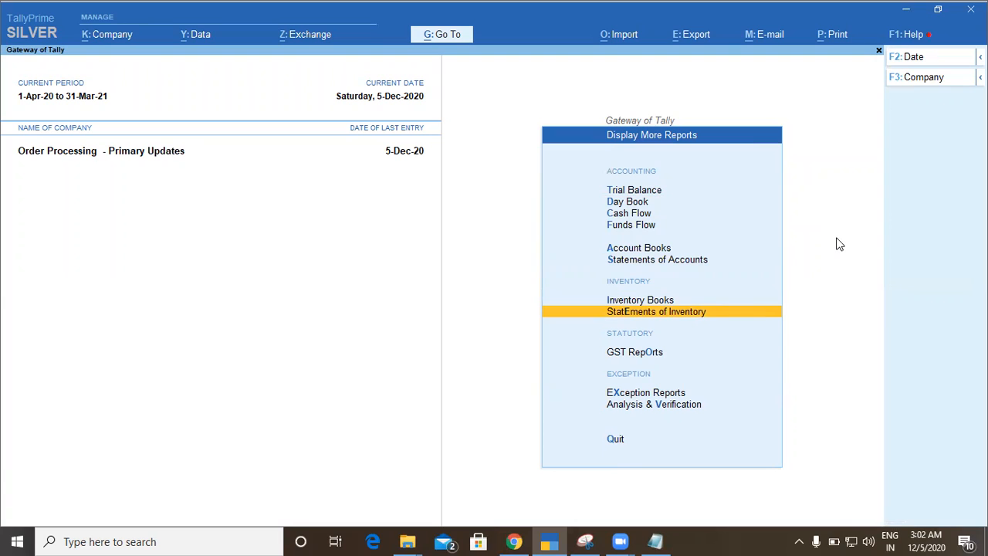
pyautogui.press('Return')
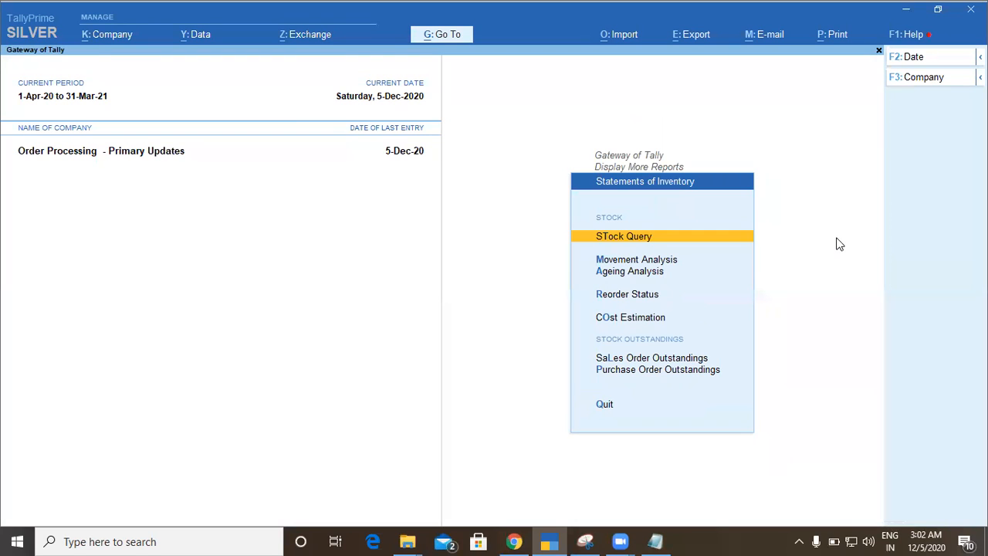
# View the Sales Order Outstandings report for all orders
pyautogui.press('Down')
pyautogui.press('Down')
pyautogui.press('Down')
pyautogui.press('Down')
pyautogui.press('Down')
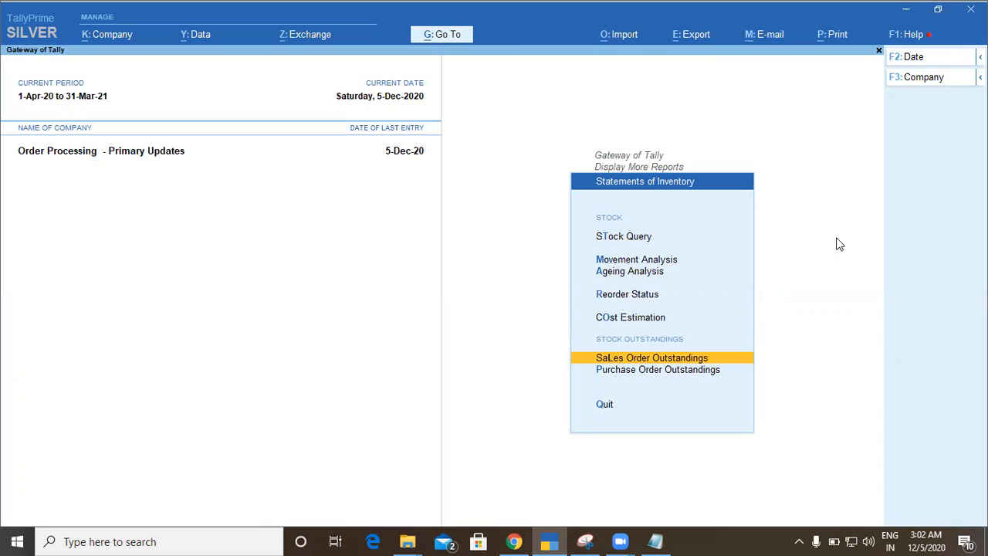
pyautogui.press('Return')
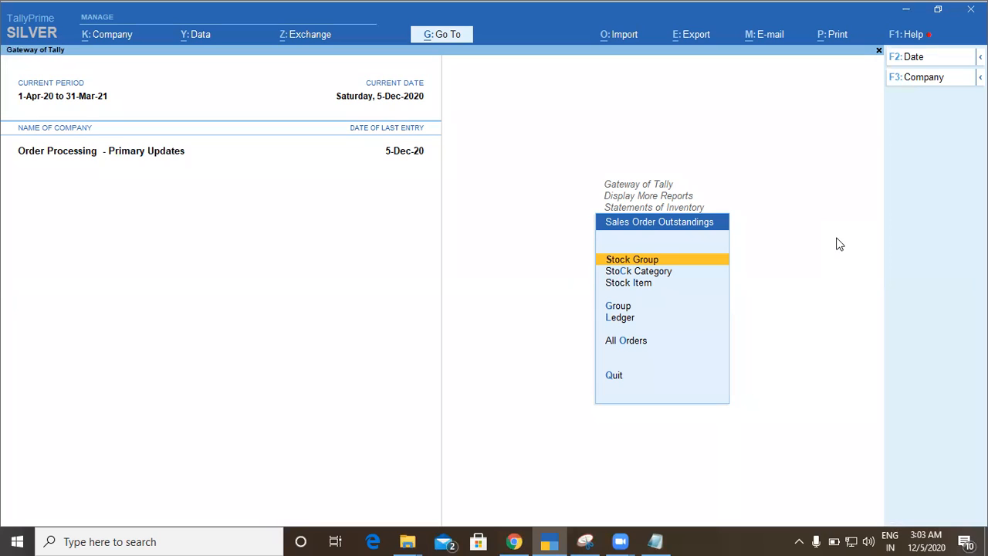
pyautogui.press('Down')
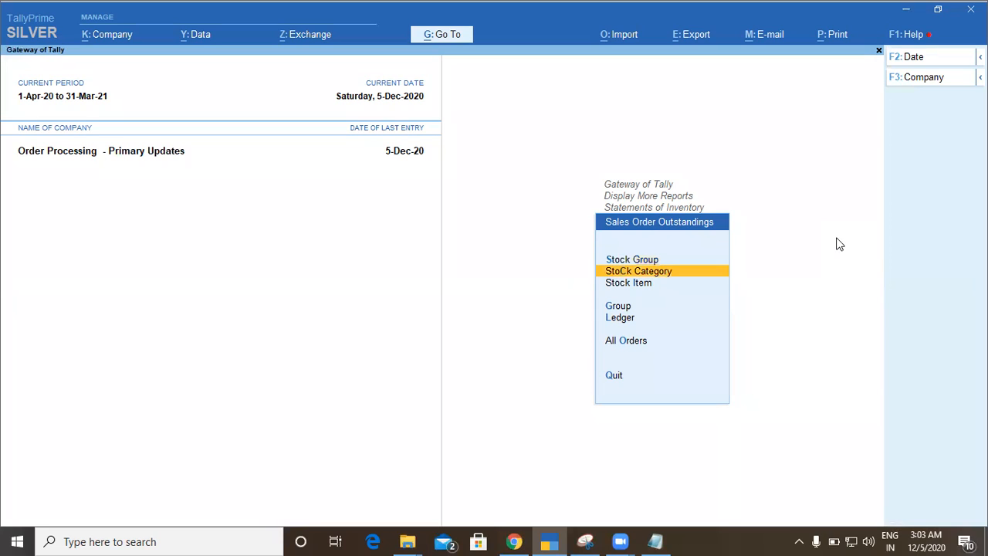
pyautogui.press('Down')
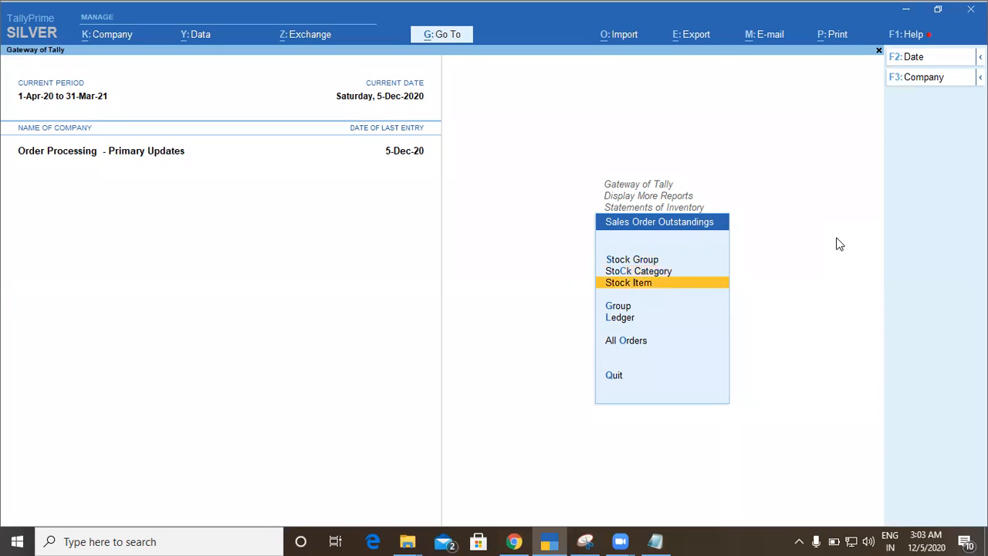
pyautogui.press('Down')
pyautogui.press('Down')
pyautogui.press('Down')
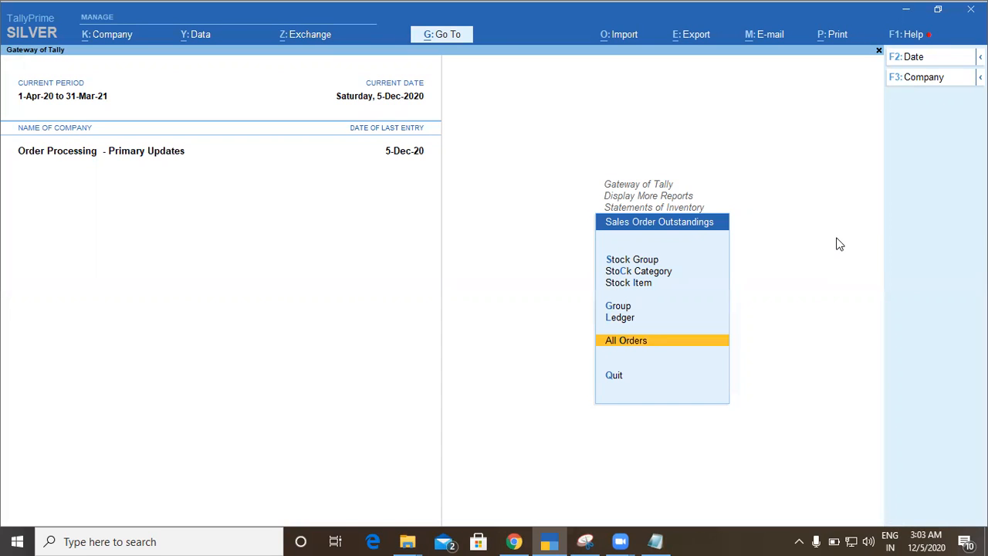
pyautogui.press('Return')
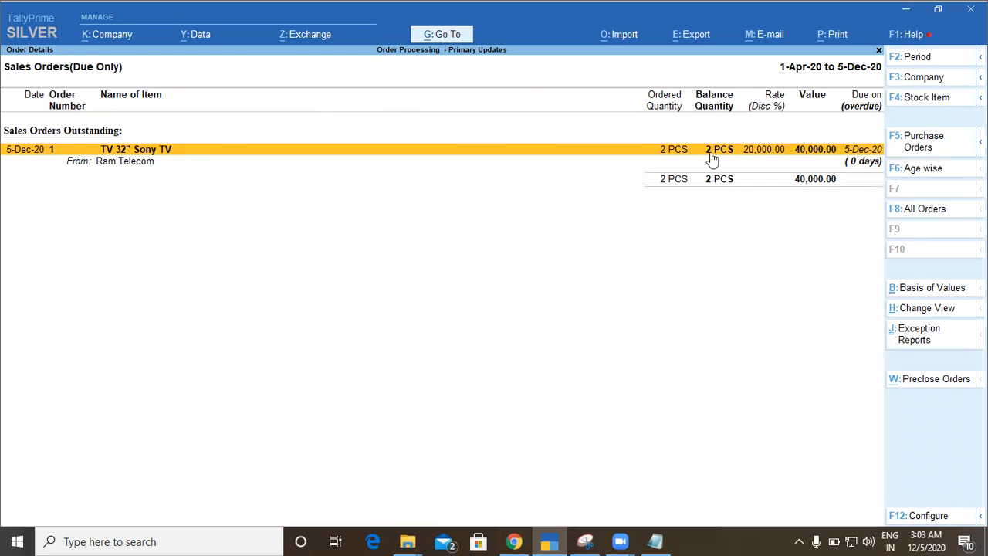
# Close the outstanding sales orders report and start a new Sales voucher
pyautogui.press('Escape')
pyautogui.press('Escape')
pyautogui.press('Escape')
pyautogui.press('Escape')
pyautogui.press('Escape')
pyautogui.press('Escape')
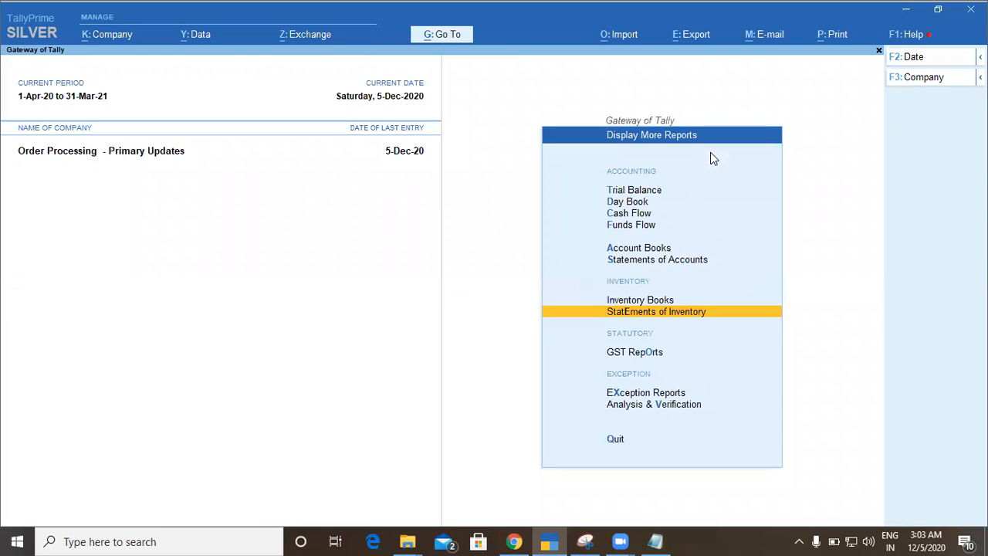
pyautogui.press('v')
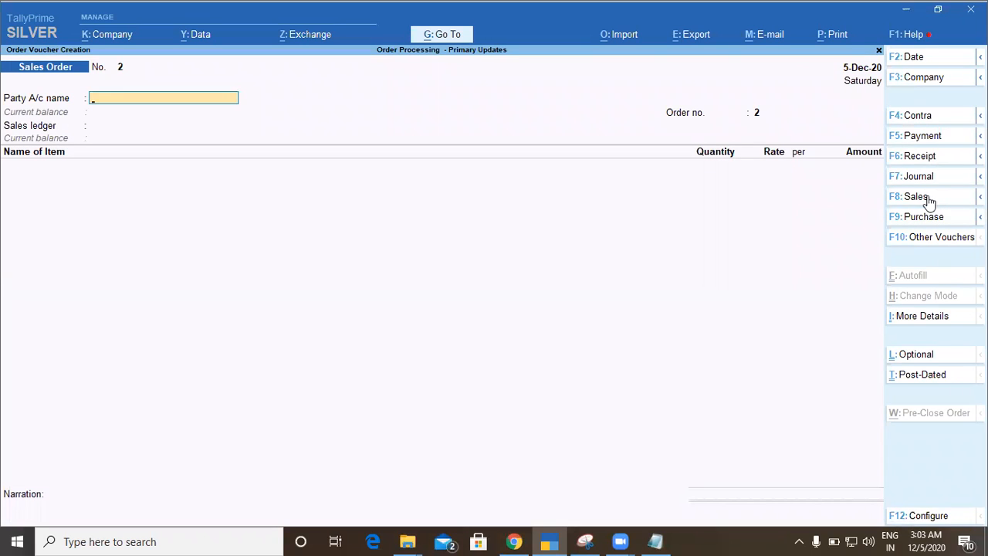
pyautogui.click(912, 198)
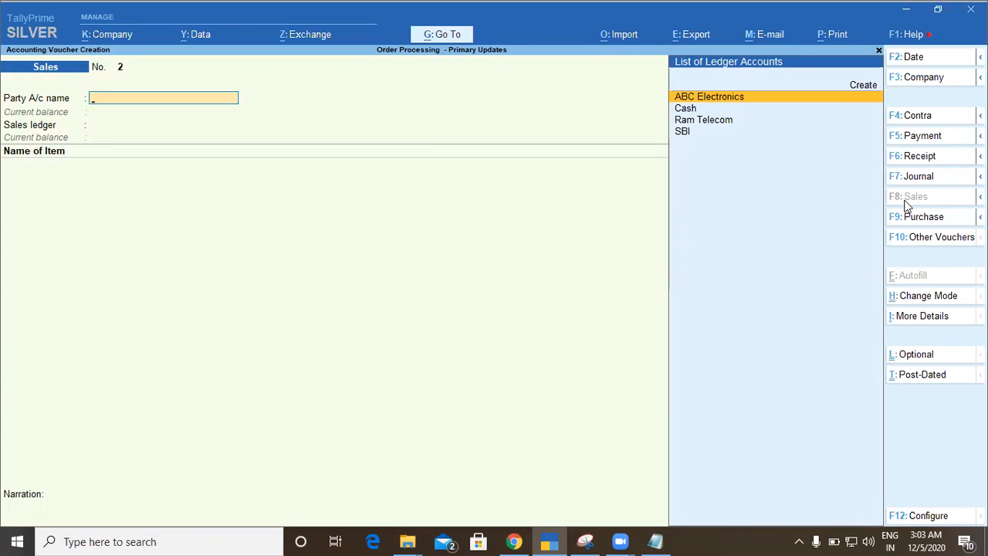
# Select Ram Telecom as the sales voucher's party and leave its delivery note and dispatch details blank
pyautogui.press('Down')
pyautogui.press('Down')
pyautogui.press('Return')
pyautogui.press('Return')
pyautogui.press('Return')
pyautogui.press('Return')
pyautogui.press('Return')
pyautogui.press('Return')
pyautogui.press('Return')
pyautogui.press('Return')
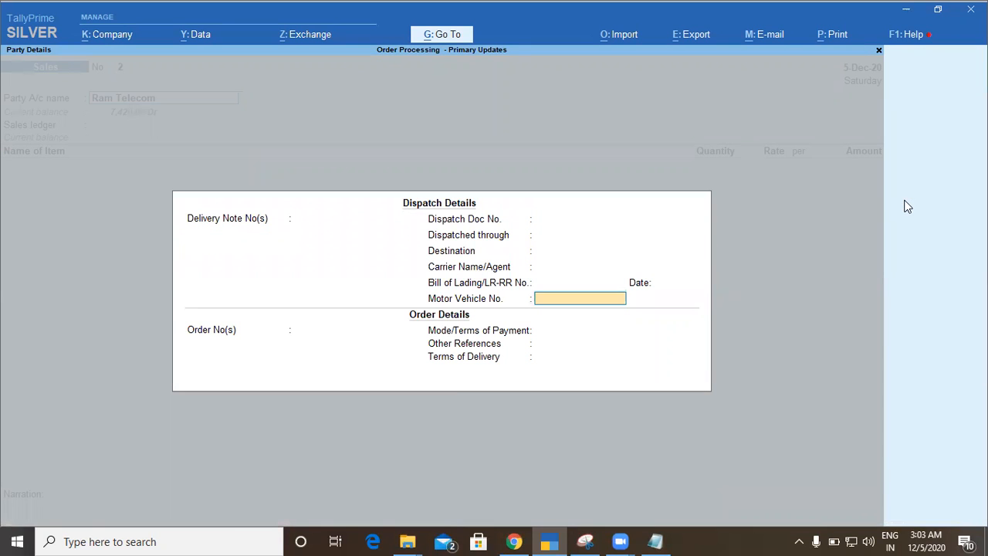
pyautogui.press('Return')
# Link the sales voucher to sales order 1 of 5-Dec-20, leaving the payment and delivery terms blank
pyautogui.press('Down')
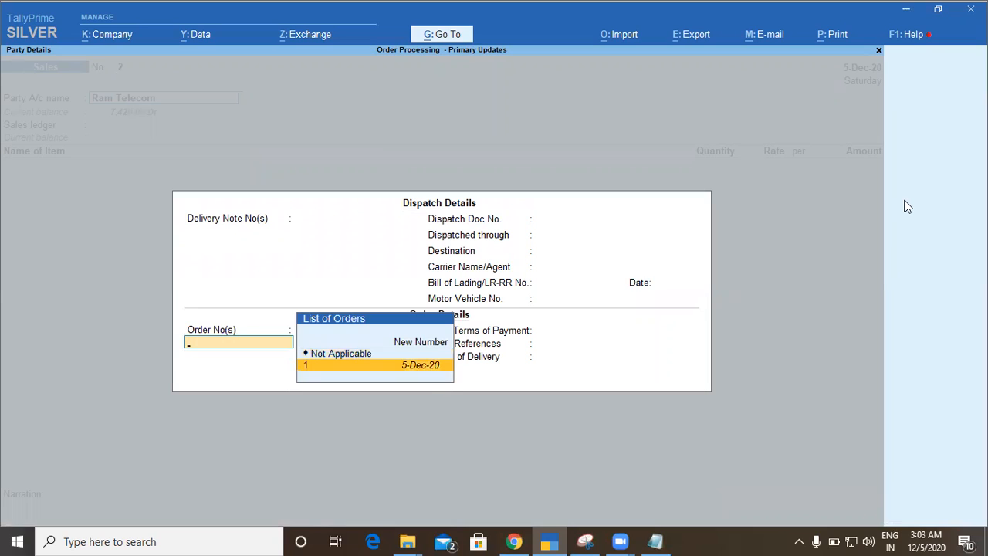
pyautogui.press('Return')
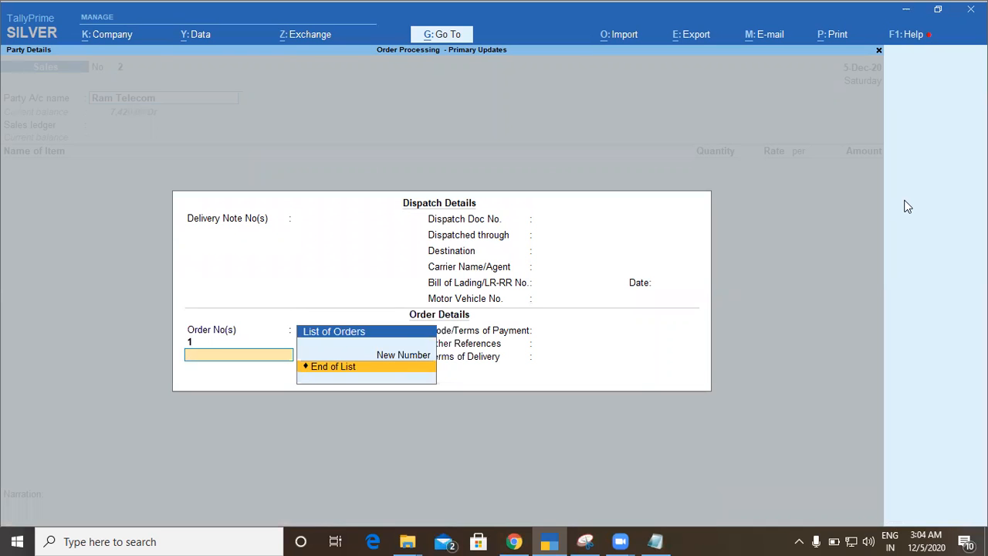
pyautogui.press('Return')
pyautogui.press('Return')
pyautogui.press('Return')
pyautogui.press('Return')
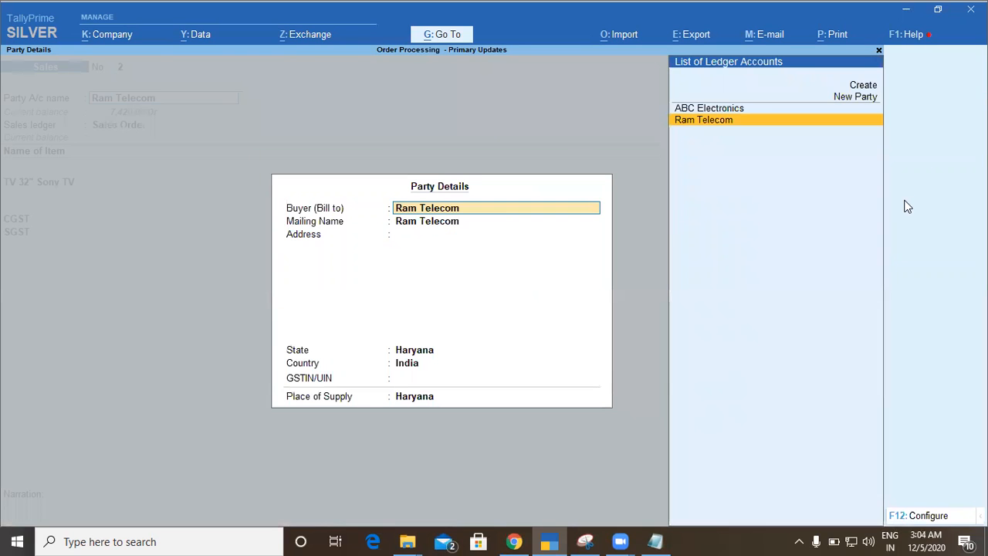
# Accept Ram Telecom's party details with Haryana as place of supply and keep Sales Order as the sales ledger
pyautogui.press('Return')
pyautogui.press('Return')
pyautogui.press('Return')
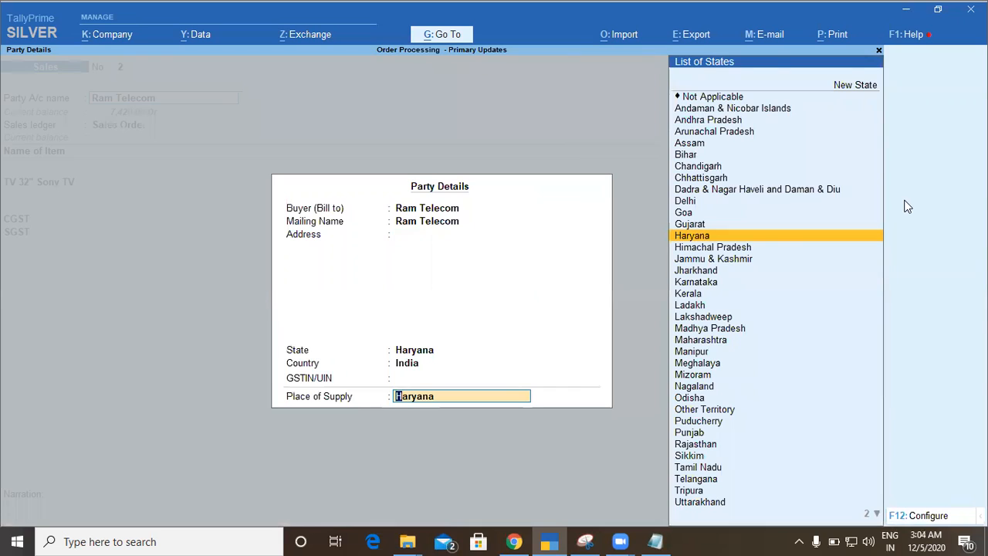
pyautogui.press('Return')
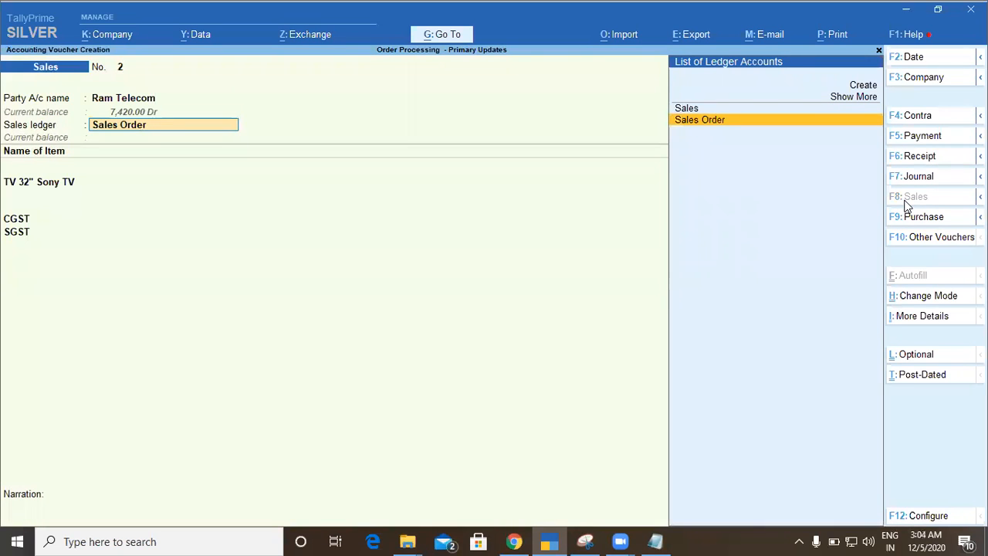
pyautogui.press('Return')
# Allocate TV 32" Sony TV against order 1 with the quantity set to 1 PCS at a rate of 20,000
pyautogui.press('Return')
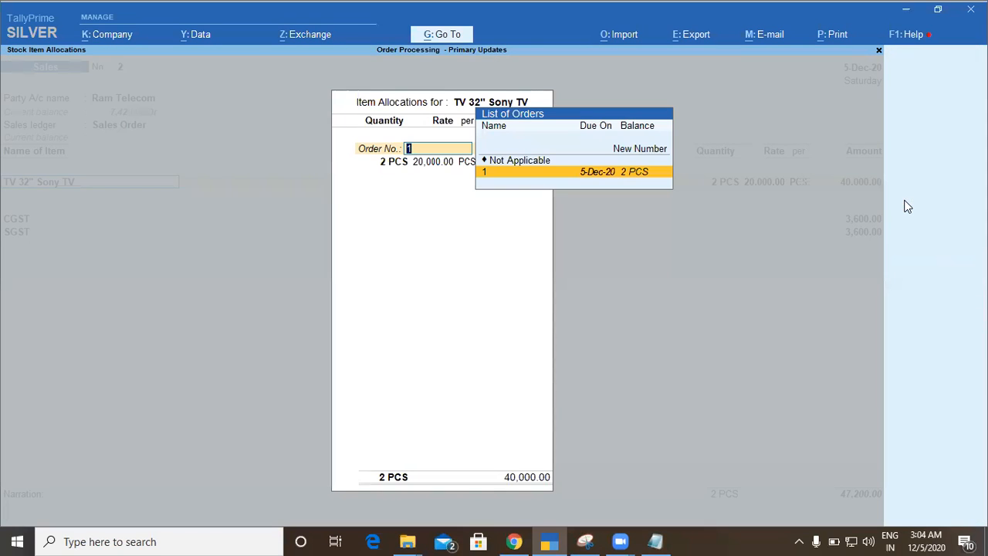
pyautogui.press('Return')
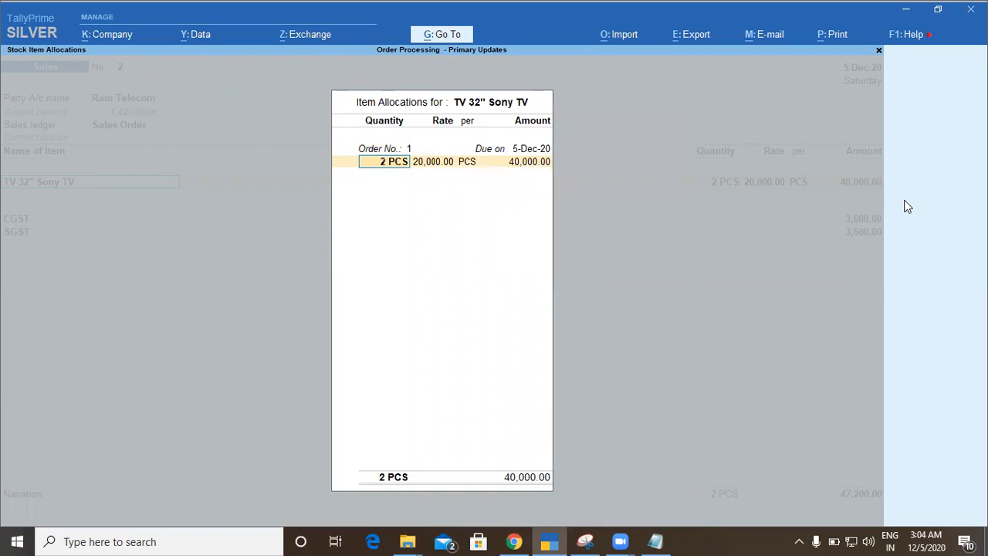
pyautogui.write('1')
pyautogui.press('Return')
pyautogui.press('Return')
pyautogui.press('Return')
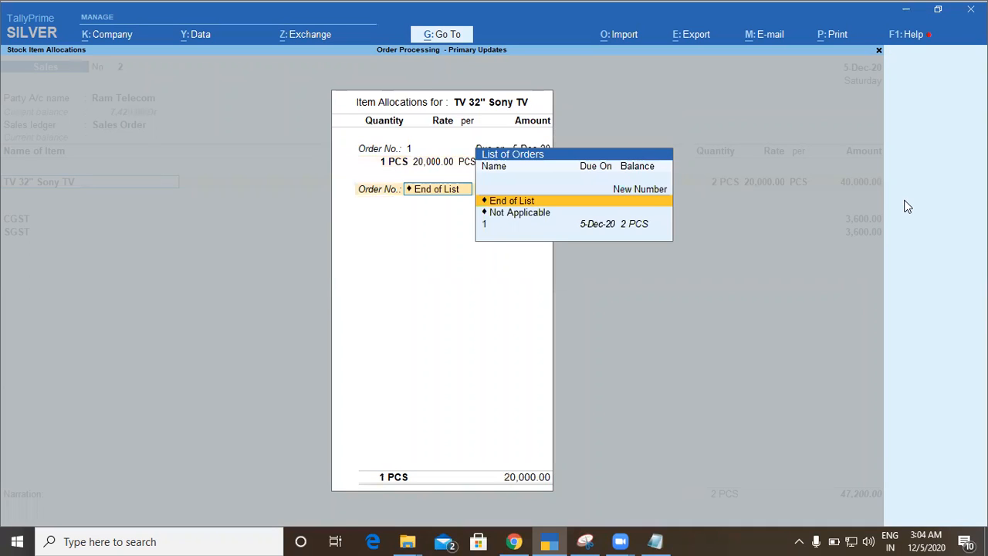
pyautogui.press('Return')
pyautogui.press('Return')
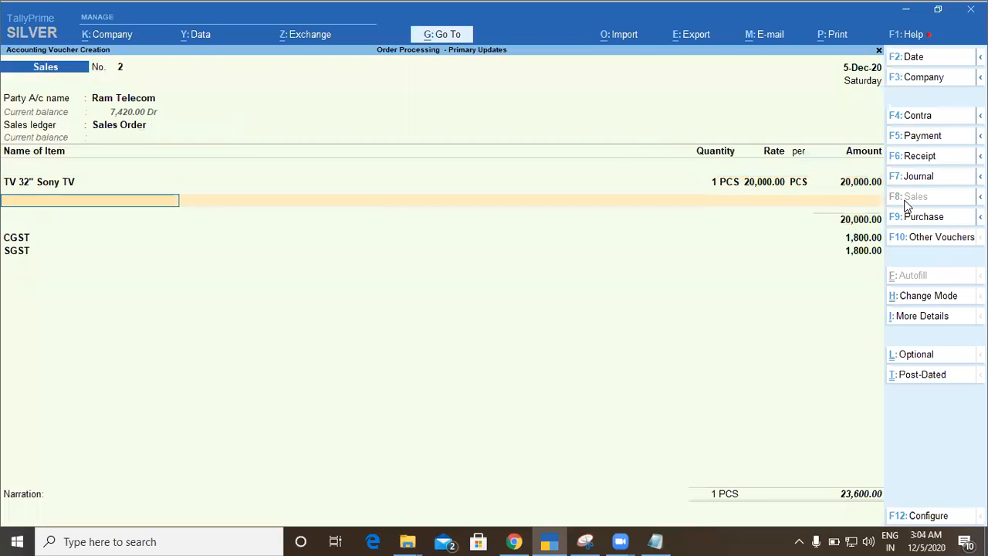
# Accept the CGST and SGST lines and save the sales voucher with an empty narration
pyautogui.press('Return')
pyautogui.press('Return')
pyautogui.press('Return')
pyautogui.press('Return')
pyautogui.press('Return')
pyautogui.press('Return')
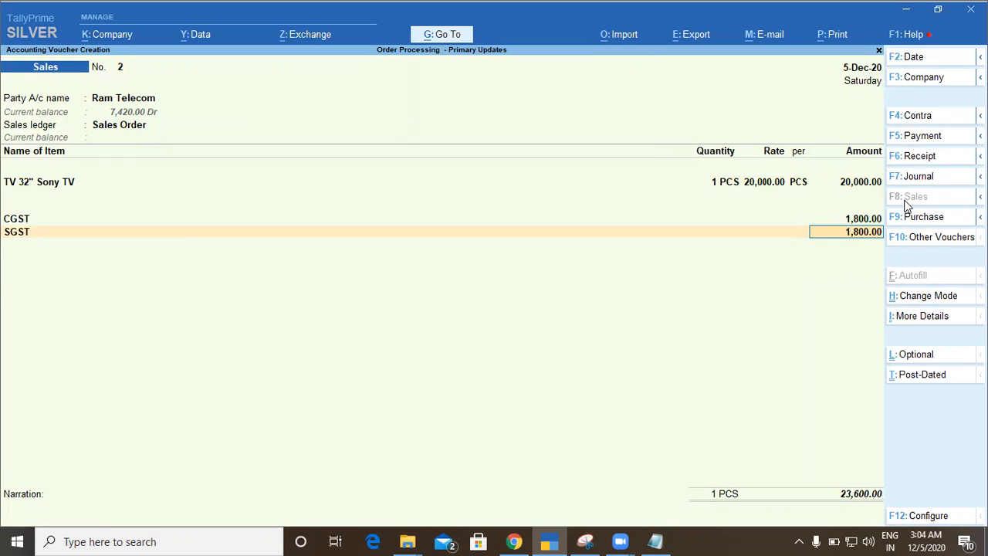
pyautogui.press('Return')
pyautogui.press('Return')
pyautogui.press('Return')
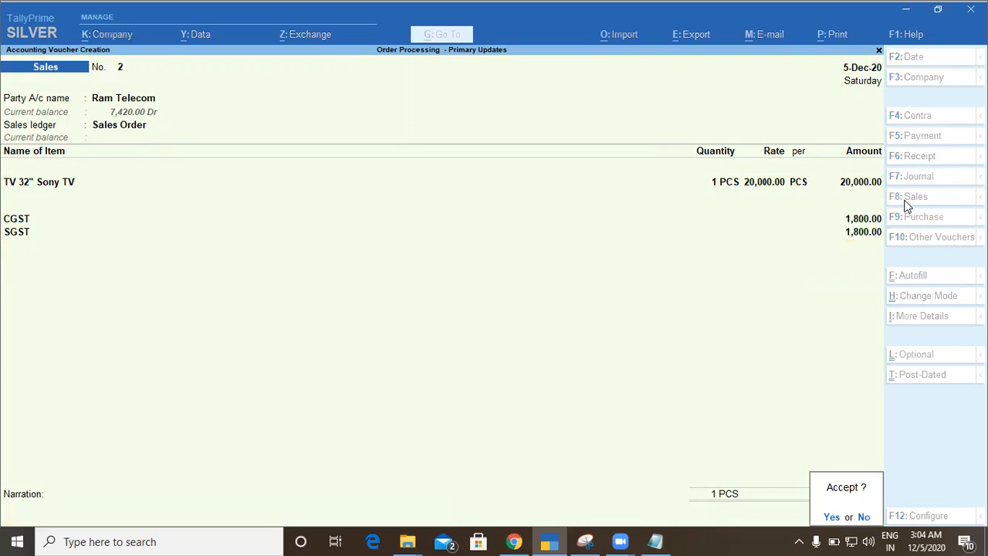
pyautogui.press('Return')
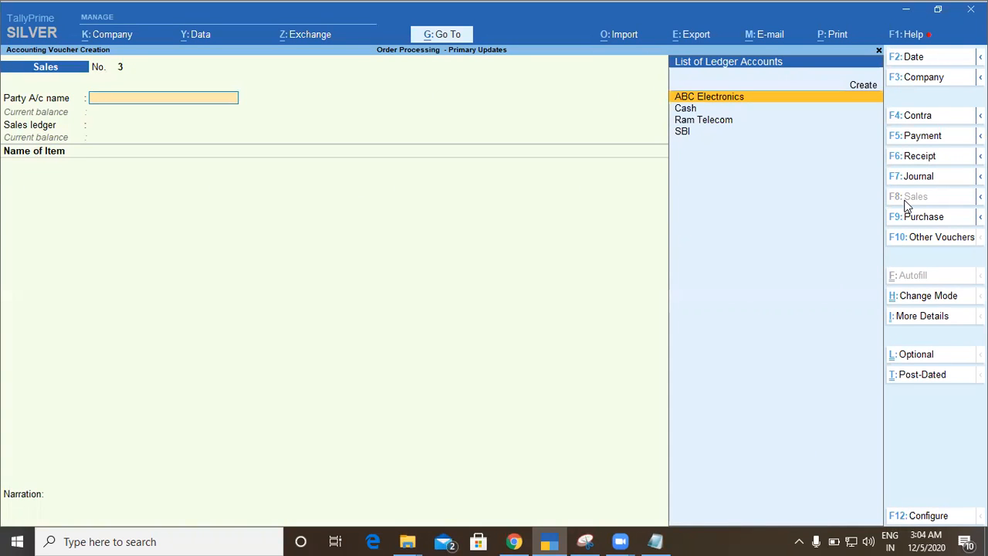
# Leave the blank sales voucher and display the Statements of Inventory reports
pyautogui.press('Escape')
pyautogui.press('Escape')
pyautogui.press('Escape')
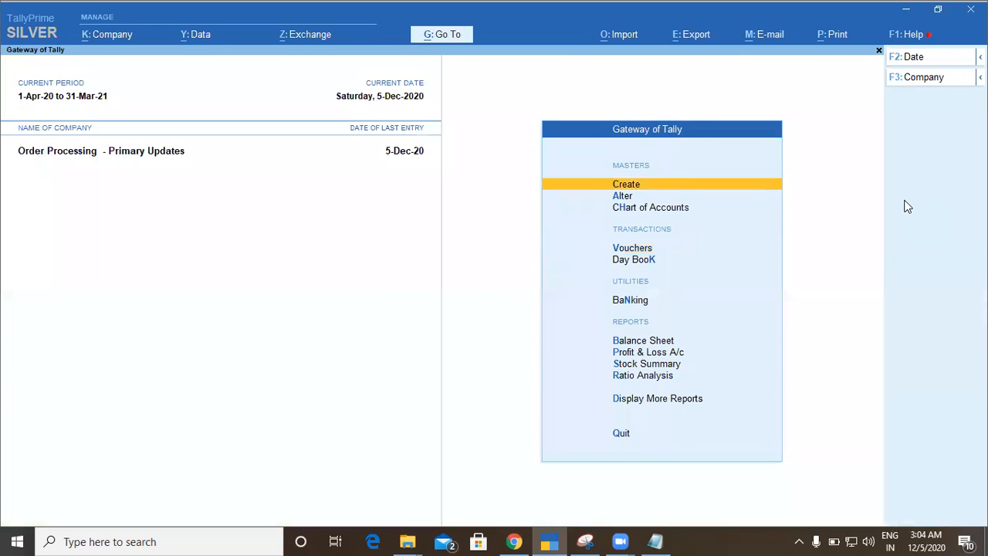
pyautogui.press('d')
pyautogui.press('Down')
pyautogui.press('Down')
pyautogui.press('Down')
pyautogui.press('Down')
pyautogui.press('Down')
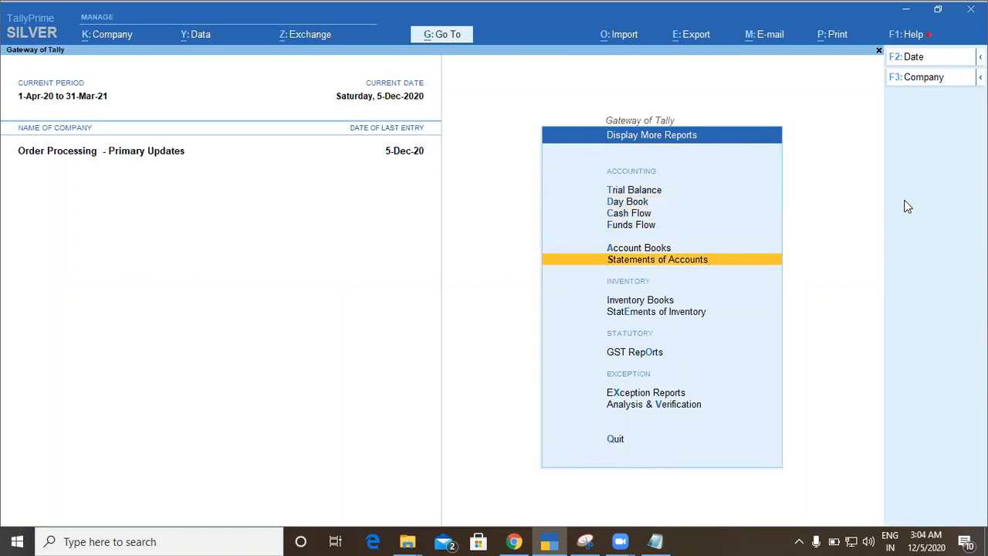
pyautogui.press('Down')
pyautogui.press('Down')
pyautogui.press('Return')
# Display the Sales Order Outstandings report for all orders
pyautogui.press('Down')
pyautogui.press('Down')
pyautogui.press('Down')
pyautogui.press('Down')
pyautogui.press('Down')
pyautogui.press('Down')
pyautogui.press('Up')
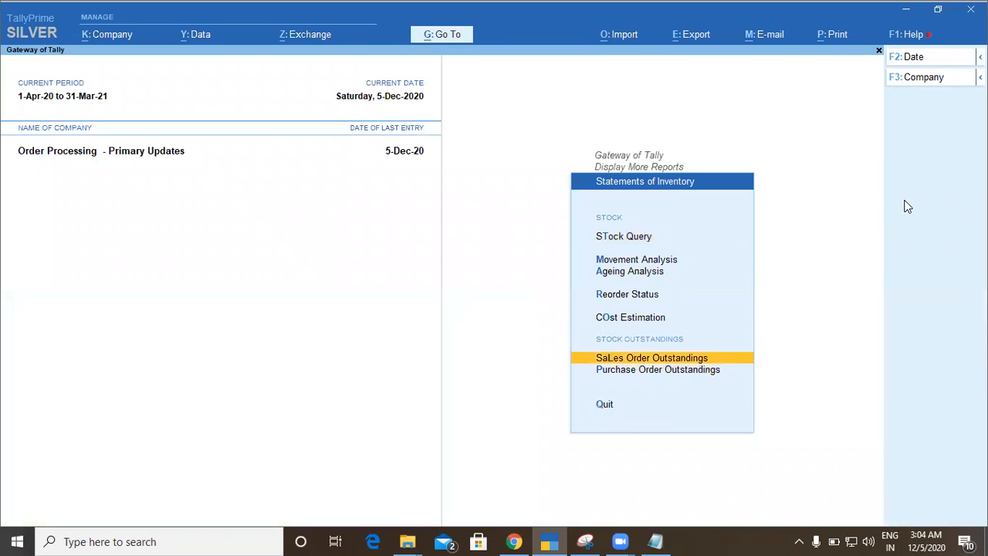
pyautogui.press('Return')
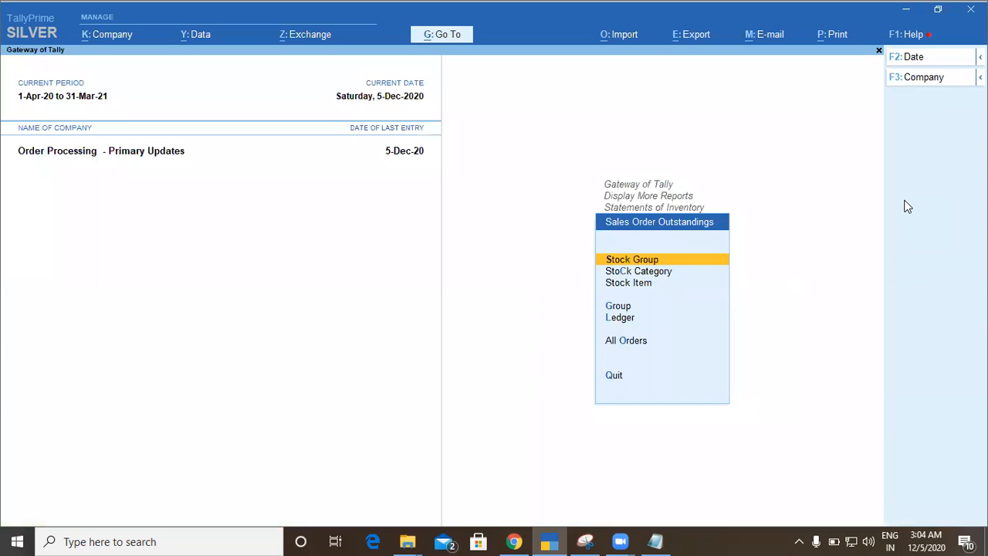
pyautogui.press('Down')
pyautogui.press('Down')
pyautogui.press('Down')
pyautogui.press('Down')
pyautogui.press('Down')
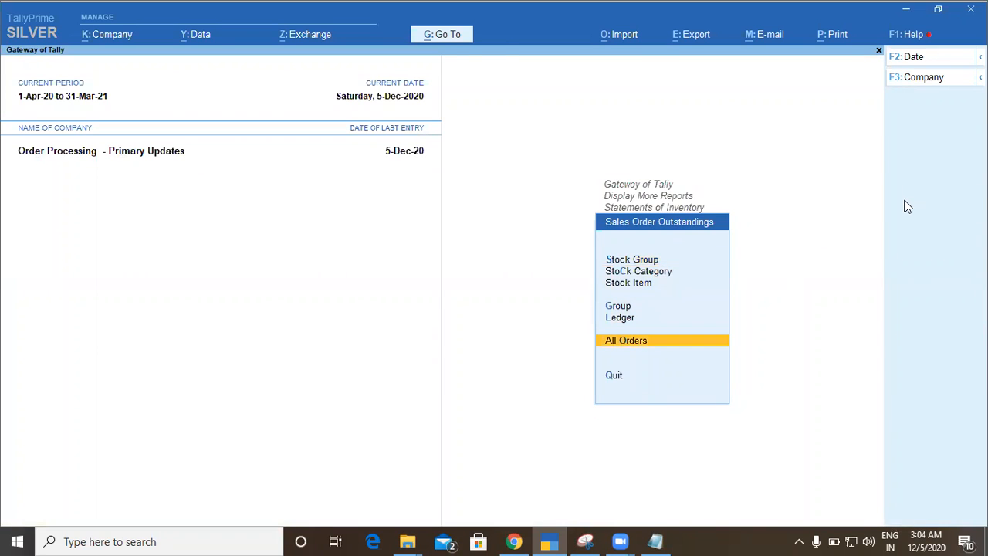
pyautogui.press('Return')
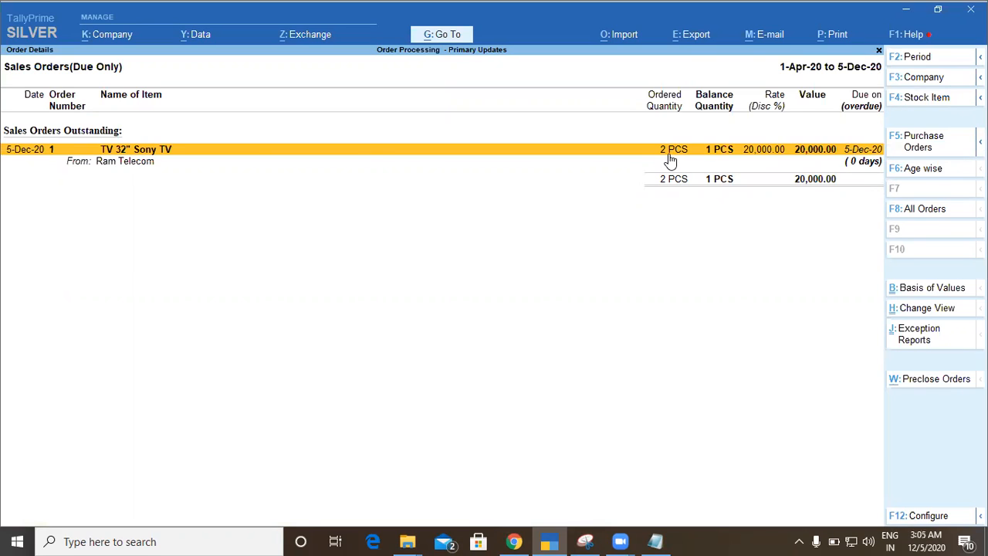
# Expand the outstanding TV 32" Sony TV order to examine its linked vouchers, and close the report
pyautogui.hotkey('shift', 'Return')
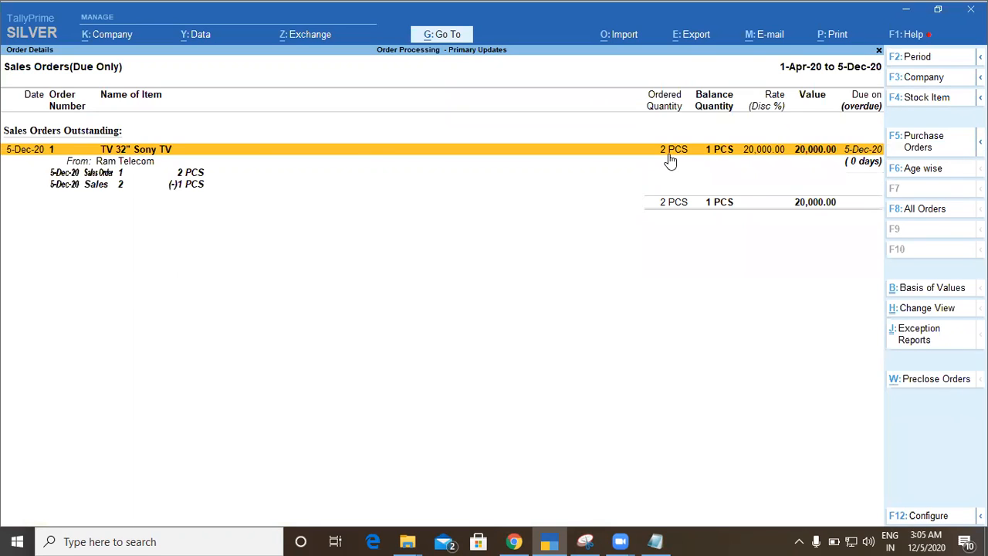
pyautogui.press('Down')
pyautogui.press('Down')
pyautogui.press('Up')
pyautogui.press('Down')
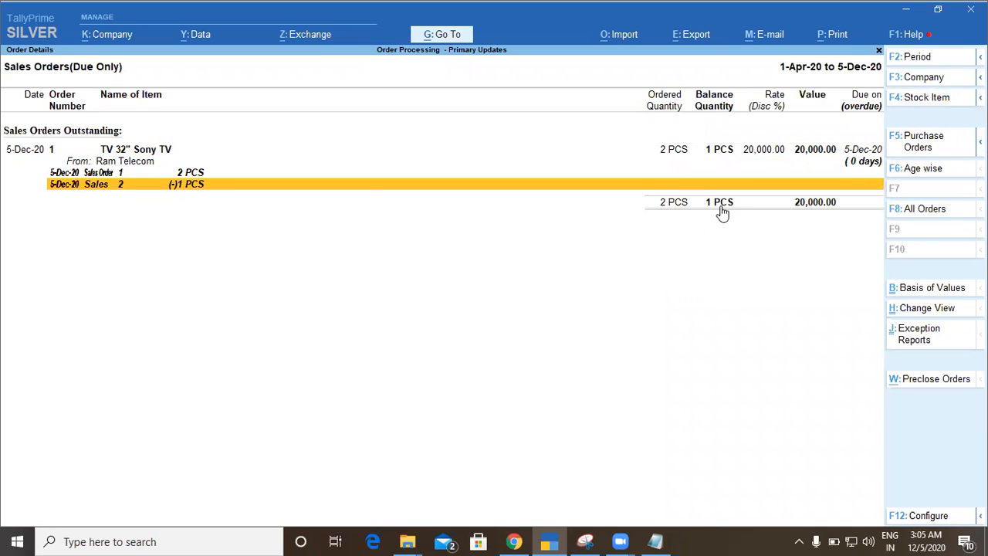
pyautogui.press('Escape')
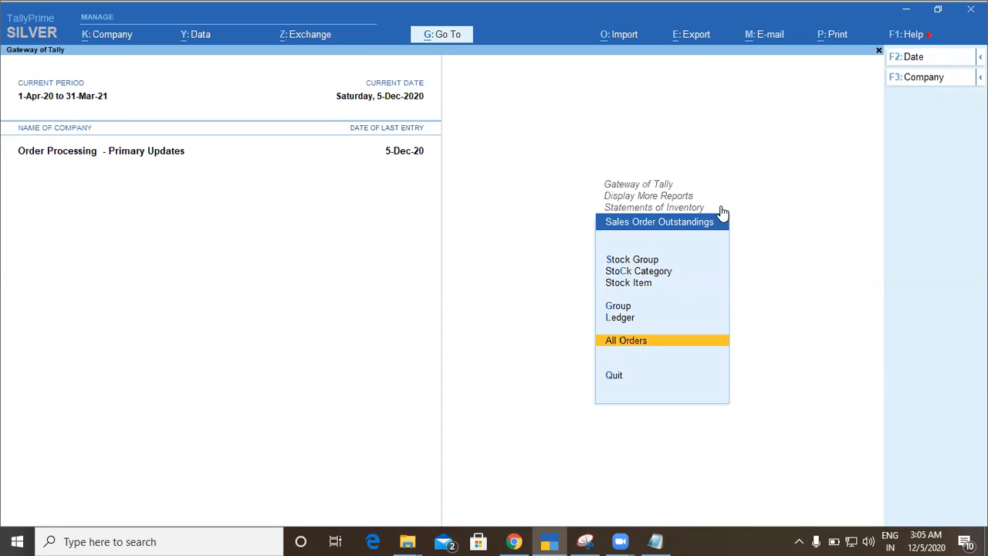
# Reopen the outstanding sales orders report for all orders and check the ordered and balance quantities
pyautogui.press('Up')
pyautogui.press('Up')
pyautogui.press('Up')
pyautogui.press('Up')
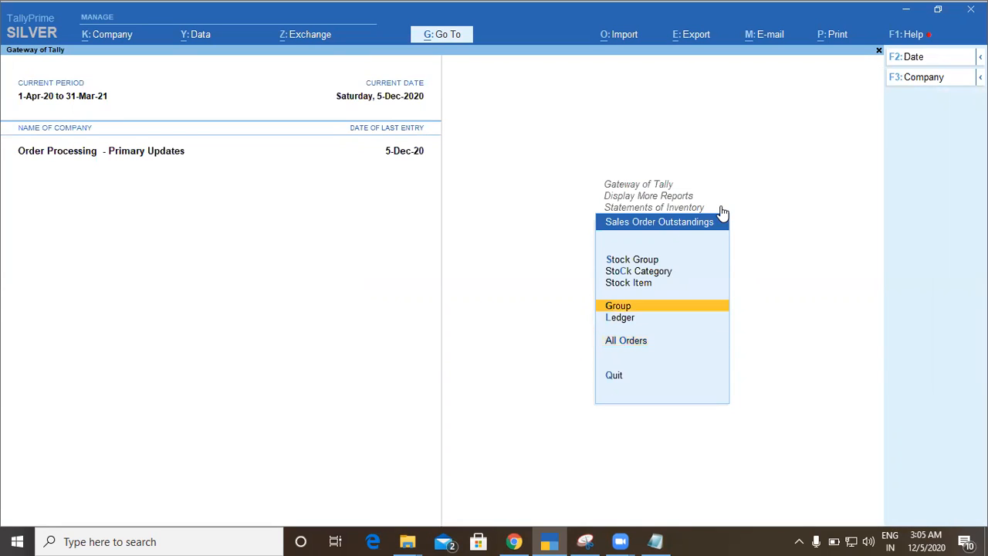
pyautogui.press('Down')
pyautogui.press('Down')
pyautogui.press('Down')
pyautogui.press('Down')
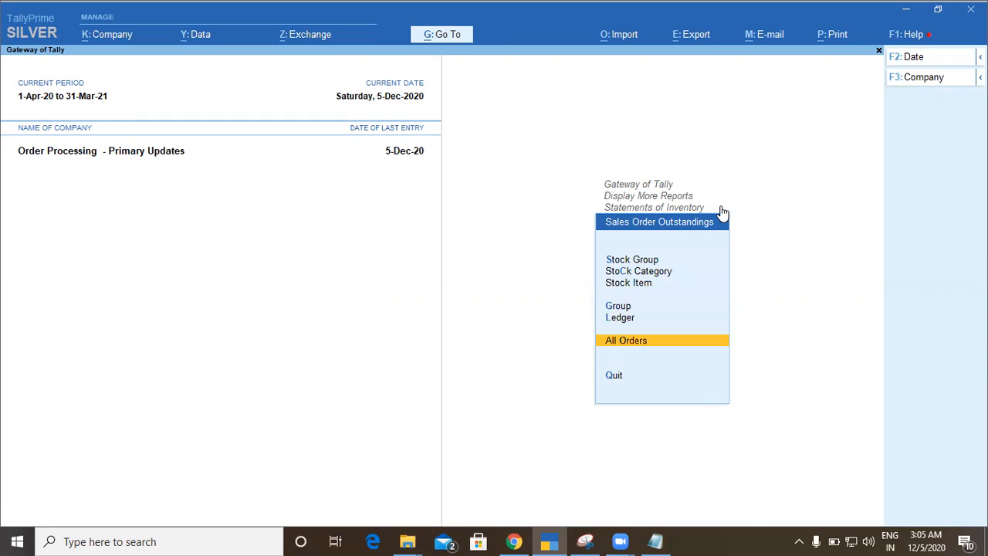
pyautogui.press('Return')
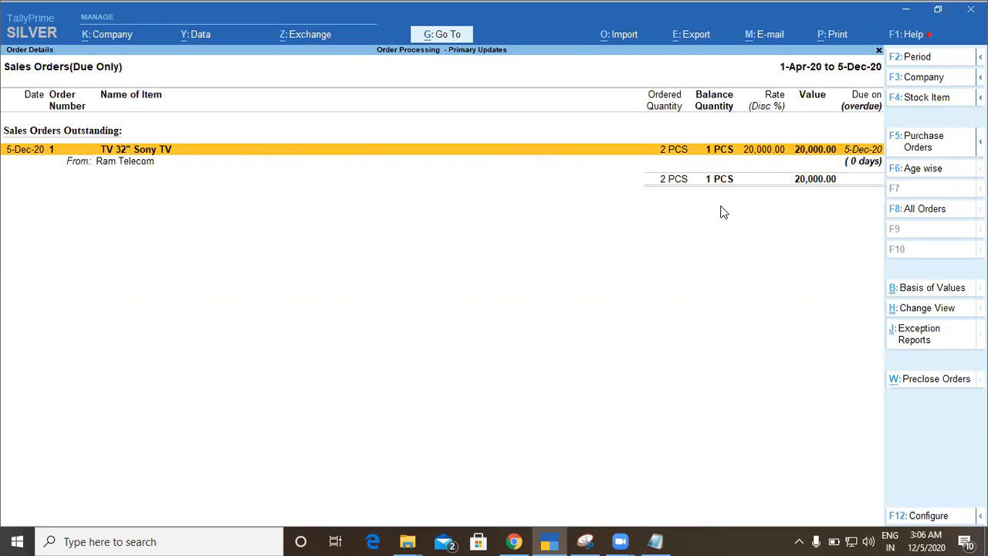
# Close the outstanding orders report and return to the Gateway of Tally without quitting
pyautogui.press('Escape')
pyautogui.press('Escape')
pyautogui.press('Escape')
pyautogui.press('Escape')
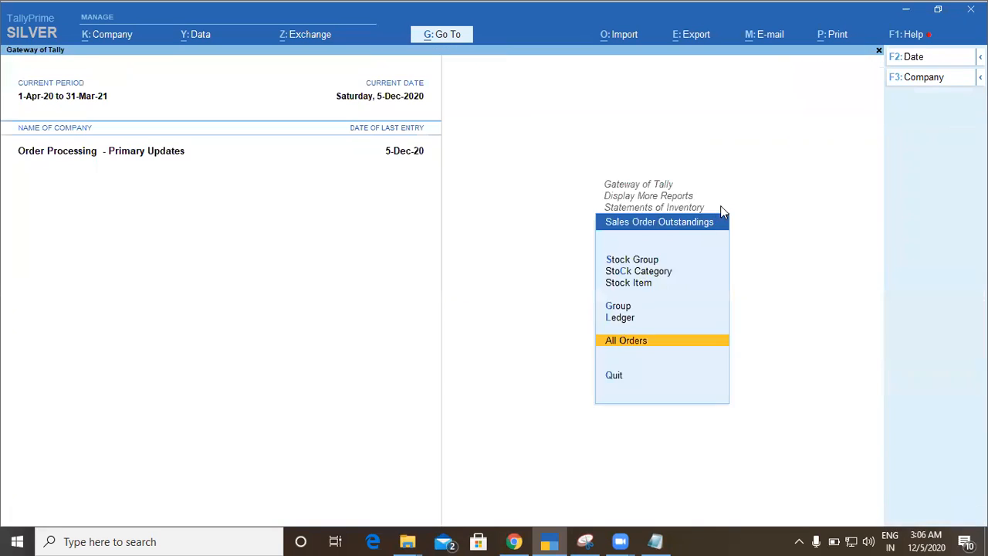
pyautogui.press('n')
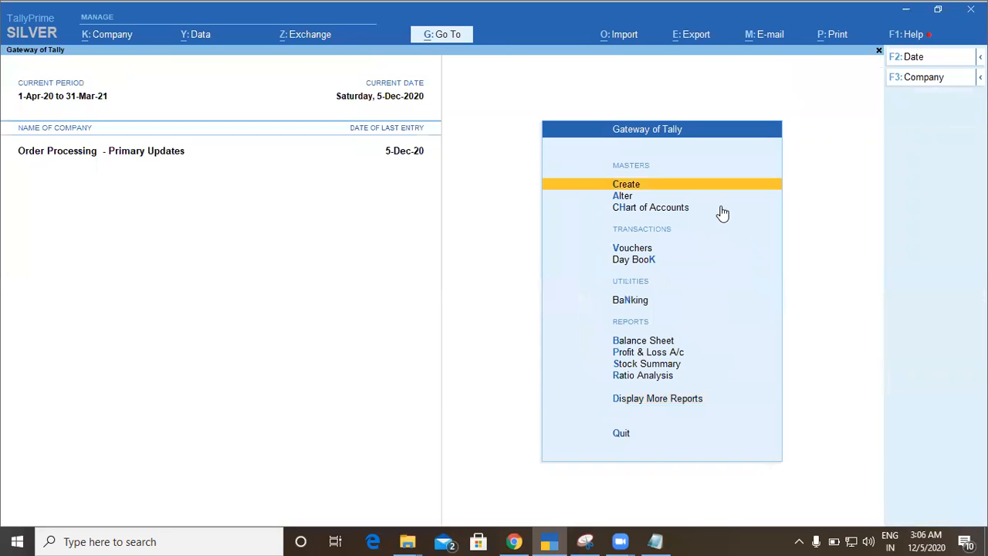